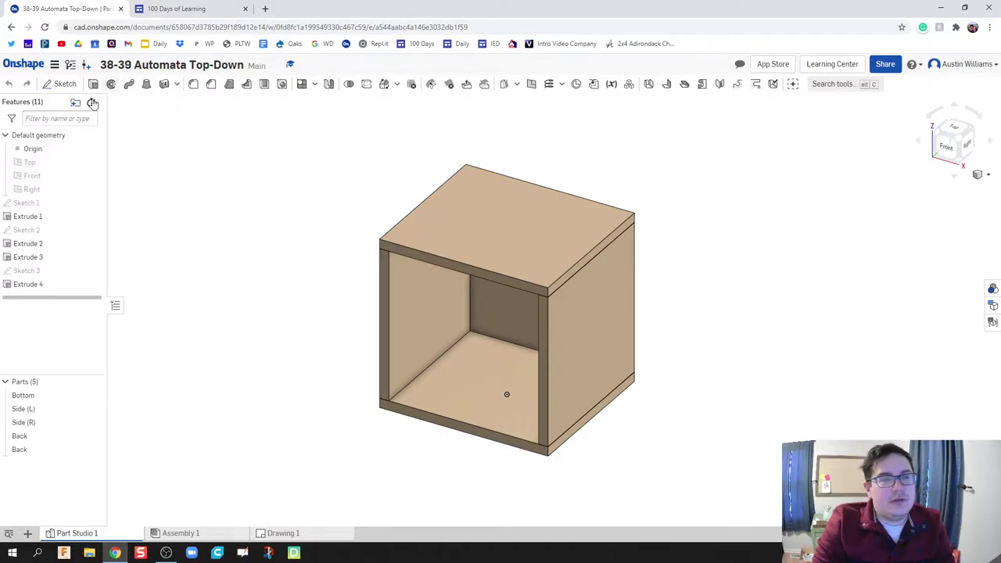
# Step: Start a new sketch on the outer face of the Side (R) panel and view it straight on
pyautogui.click(60, 84)
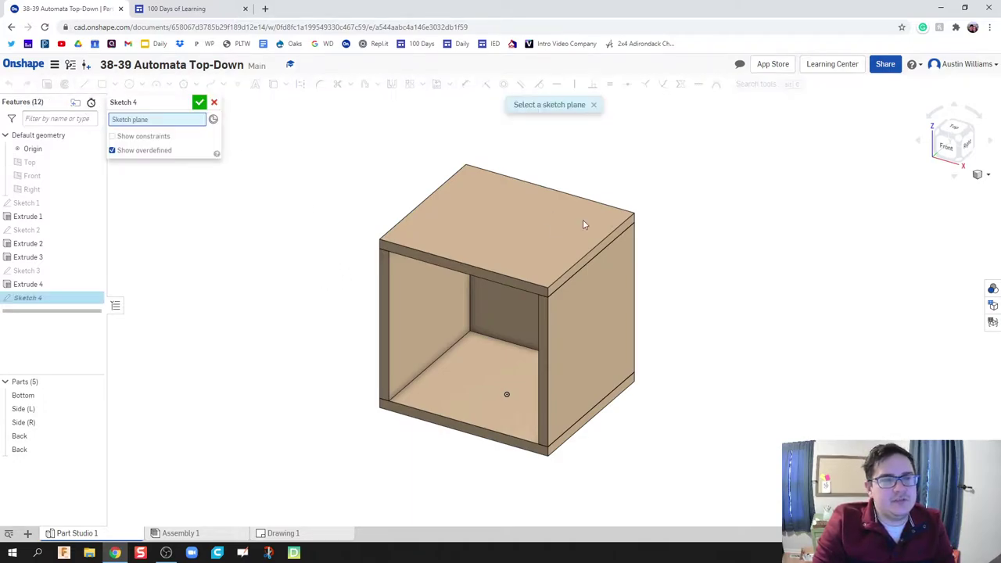
pyautogui.click(591, 353)
pyautogui.rightClick(592, 353)
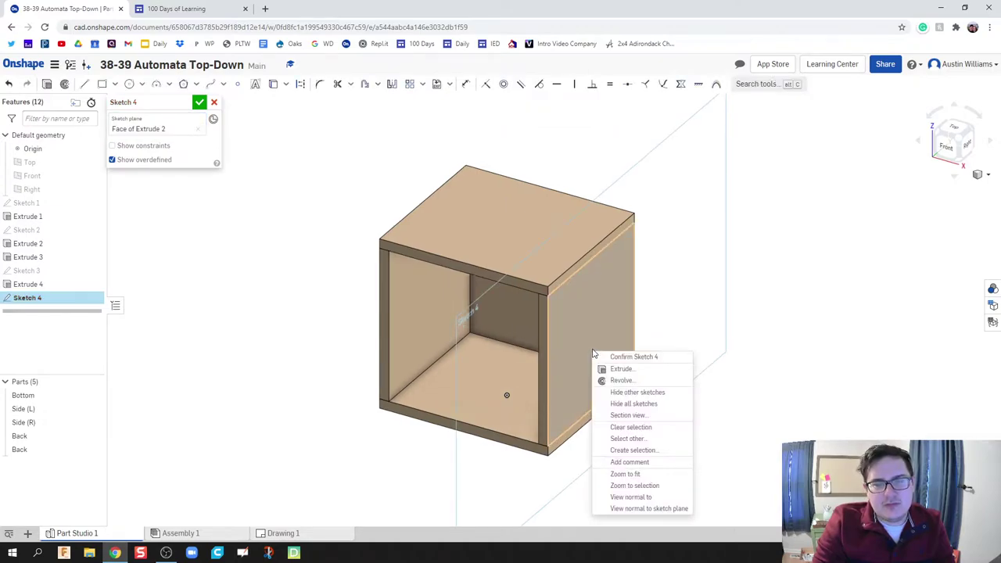
pyautogui.click(630, 496)
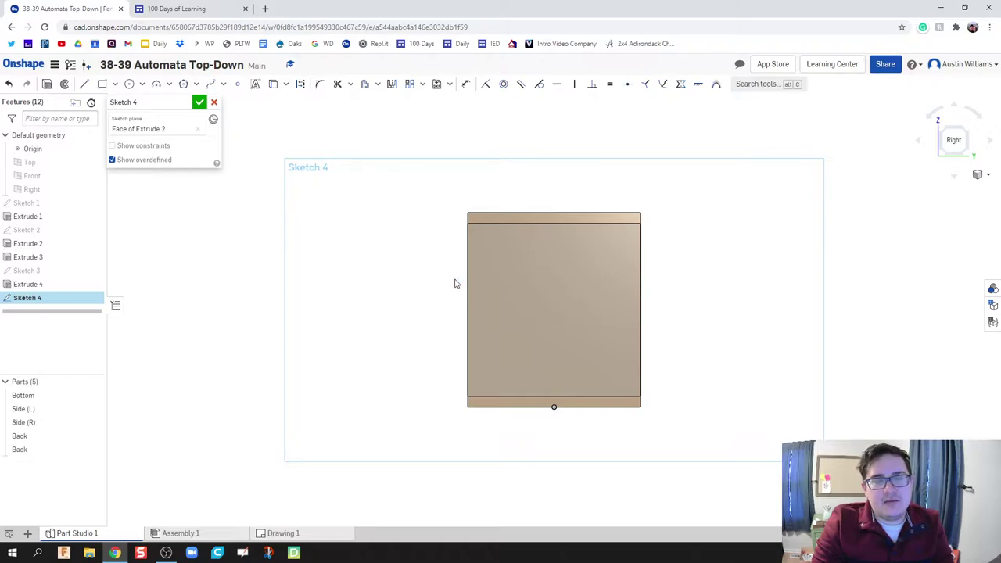
# Step: Draw a diagonal line across the box's side, from its upper front corner to its lower back corner
pyautogui.press('l')
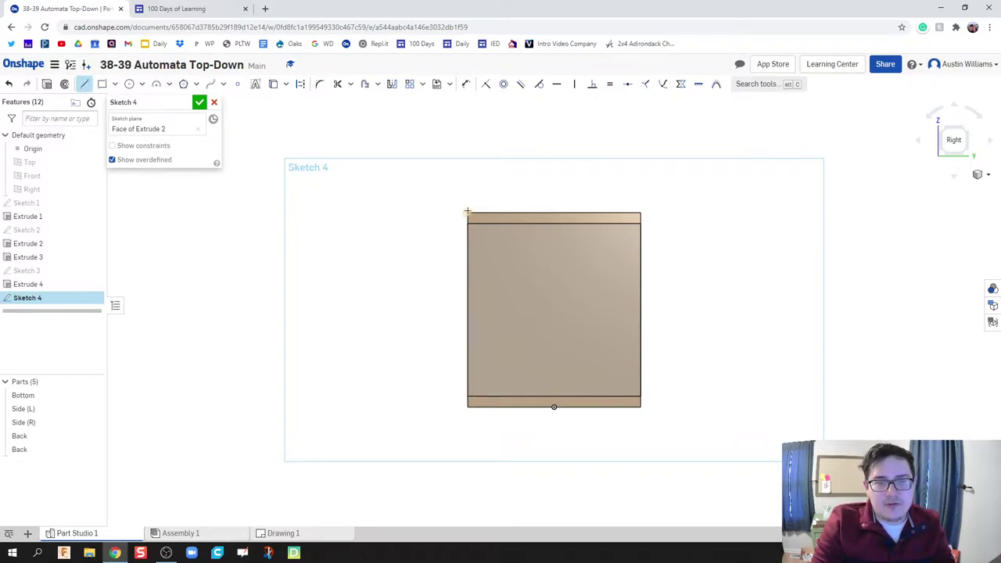
pyautogui.moveTo(467, 212)
pyautogui.mouseDown()
pyautogui.moveTo(655, 396)
pyautogui.moveTo(634, 411)
pyautogui.moveTo(640, 406)
pyautogui.mouseUp()
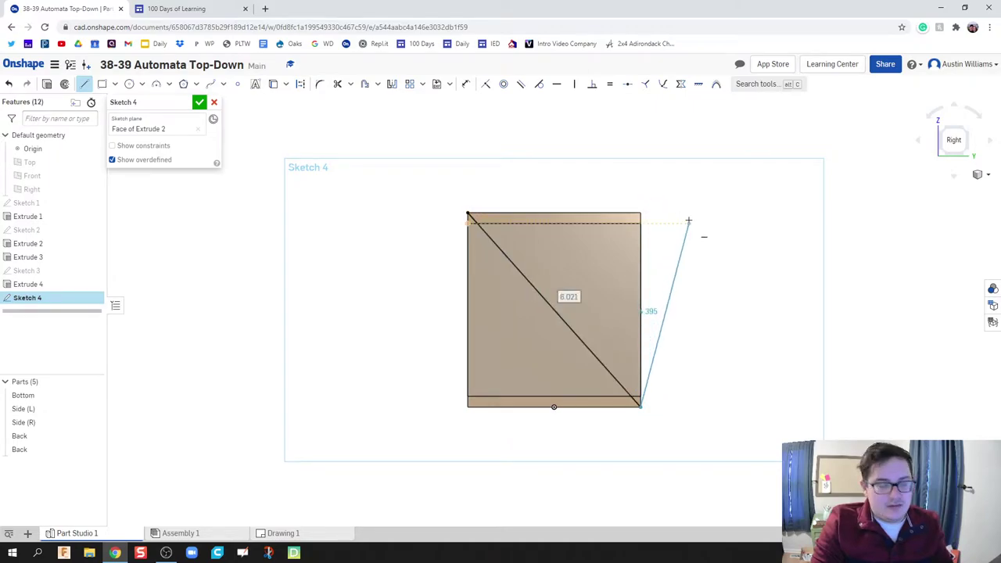
pyautogui.press('Escape')
pyautogui.press('l')
pyautogui.moveTo(640, 212); pyautogui.dragTo(468, 406)
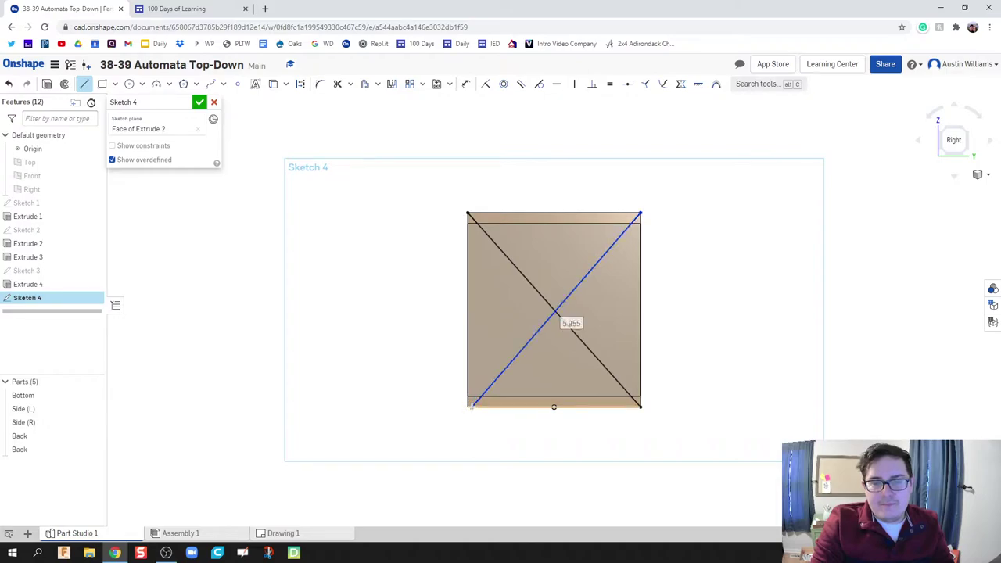
pyautogui.press('Escape')
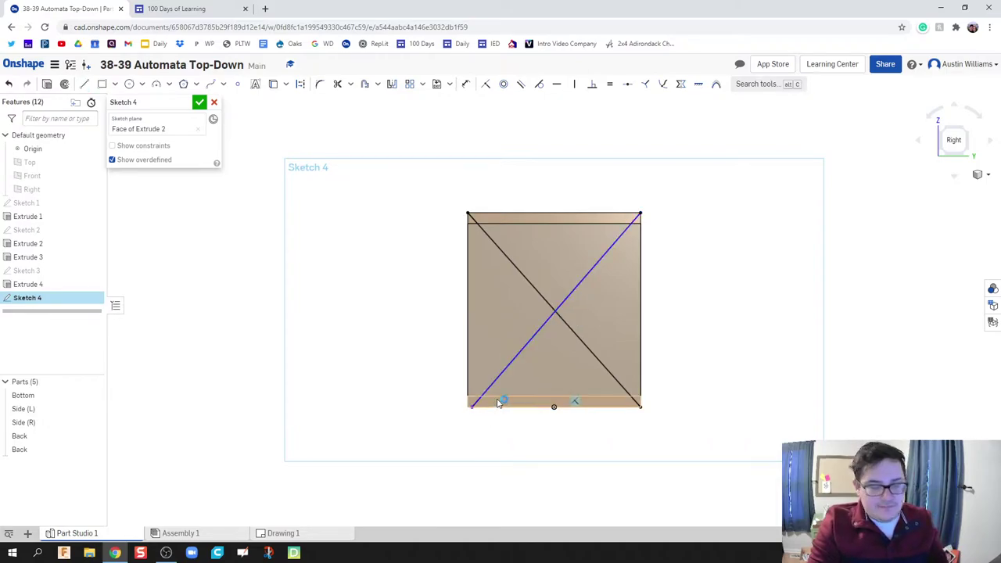
pyautogui.hotkey('ctrl', 'z')
# Step: Draw the opposite diagonal from the upper back to the lower front corner and convert both diagonals to construction lines
pyautogui.press('l')
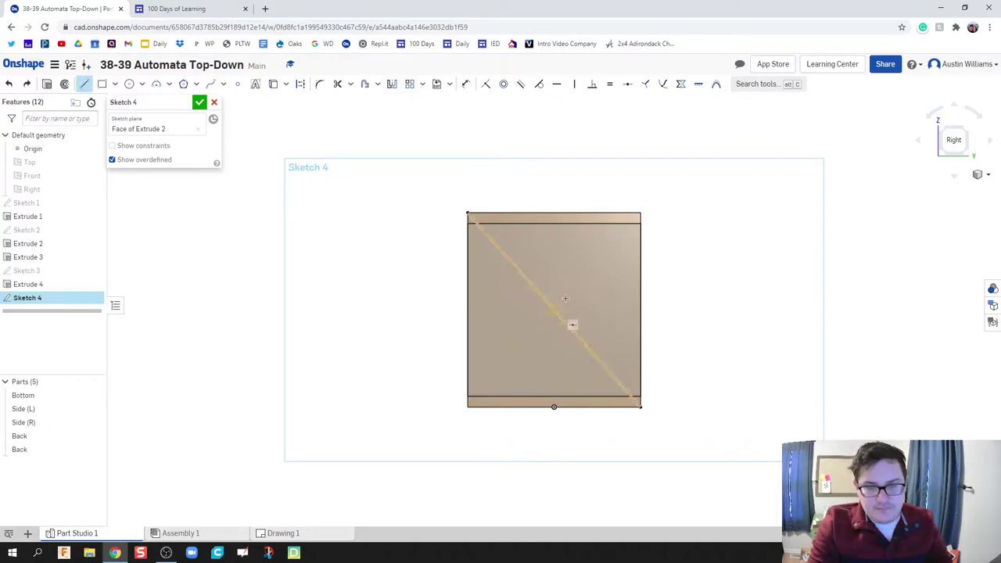
pyautogui.moveTo(639, 212); pyautogui.dragTo(468, 406)
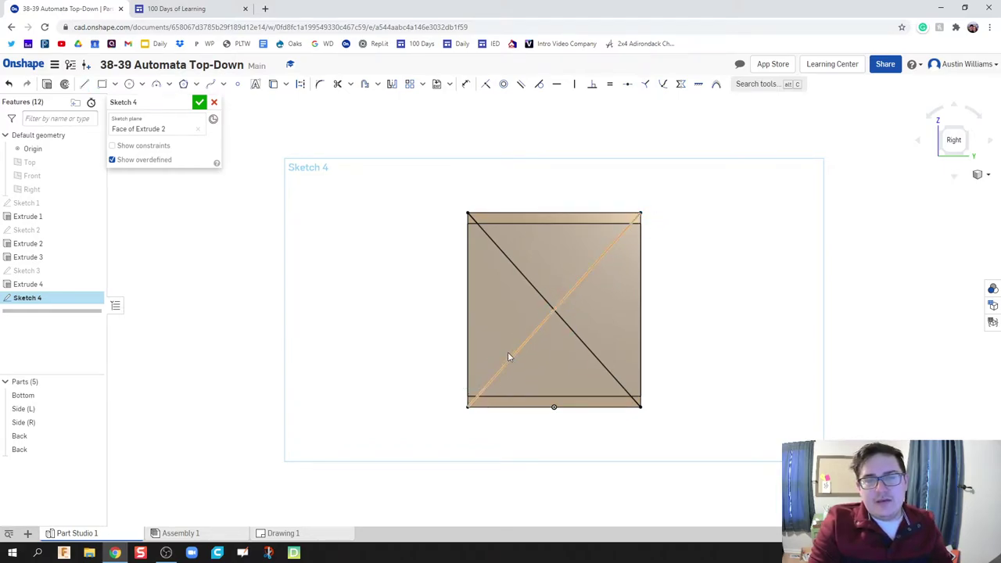
pyautogui.rightClick(538, 291)
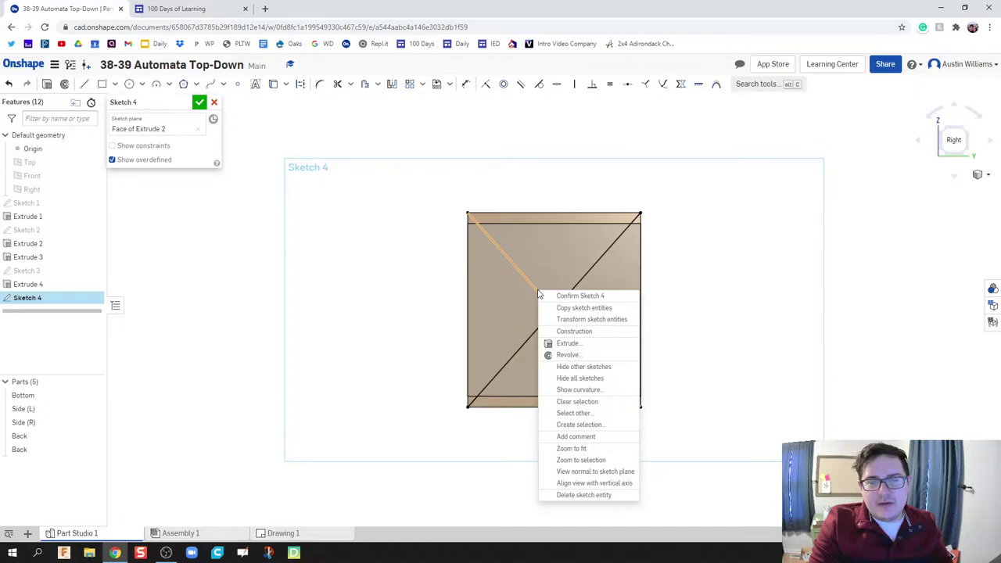
pyautogui.click(551, 331)
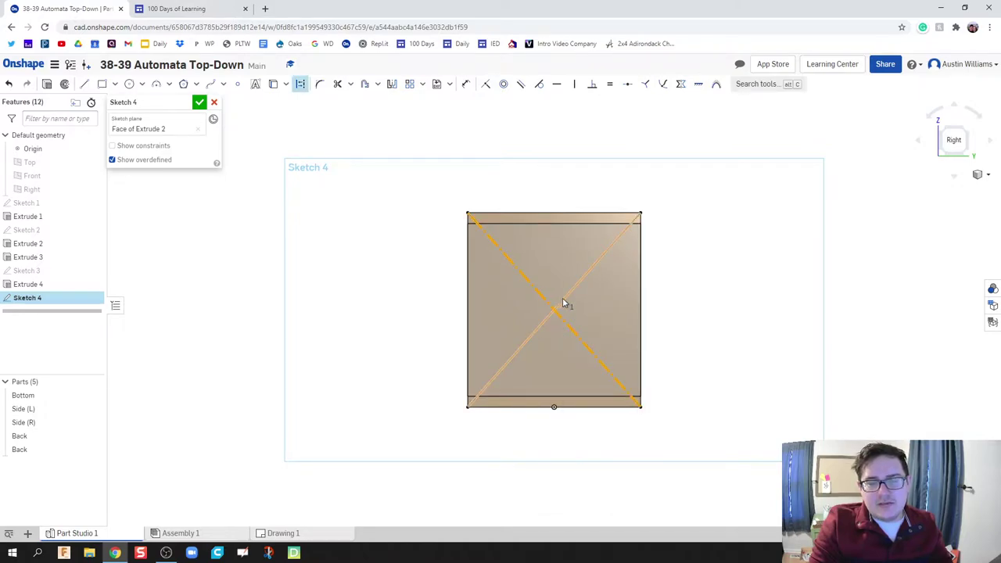
pyautogui.click(564, 300)
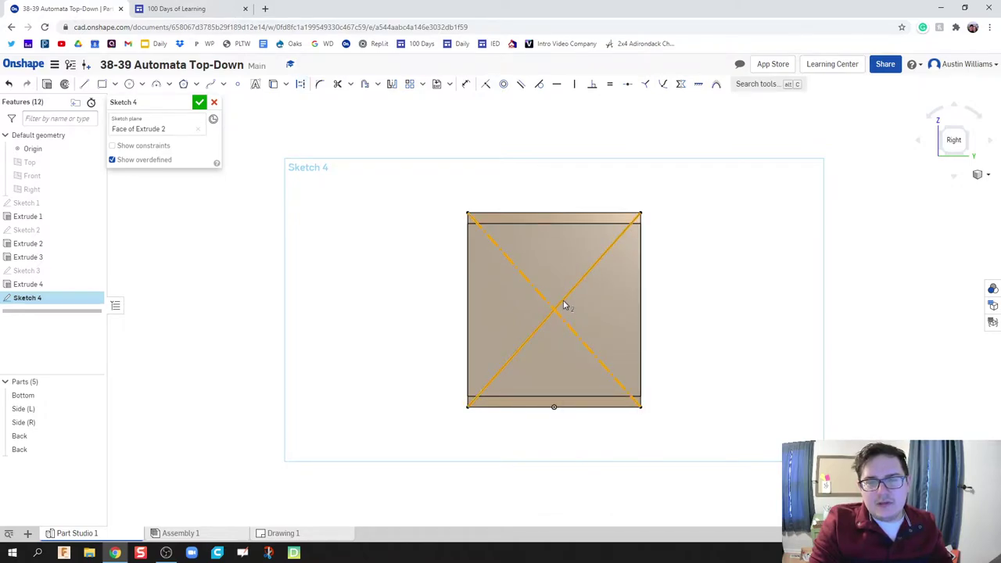
pyautogui.rightClick(564, 304)
pyautogui.click(604, 344)
pyautogui.click(741, 303)
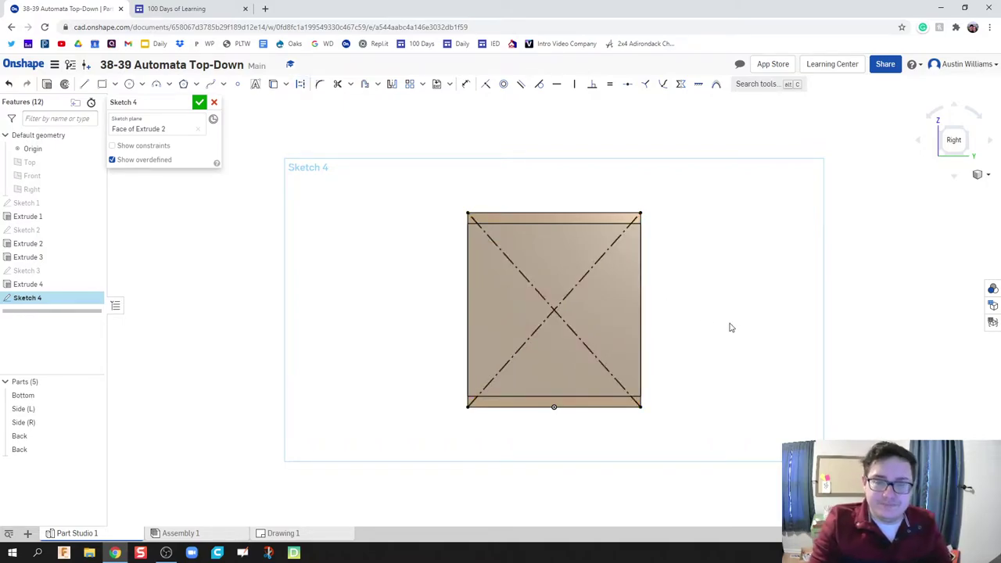
# Step: Place a sketch point where the two construction diagonals intersect
pyautogui.click(240, 84)
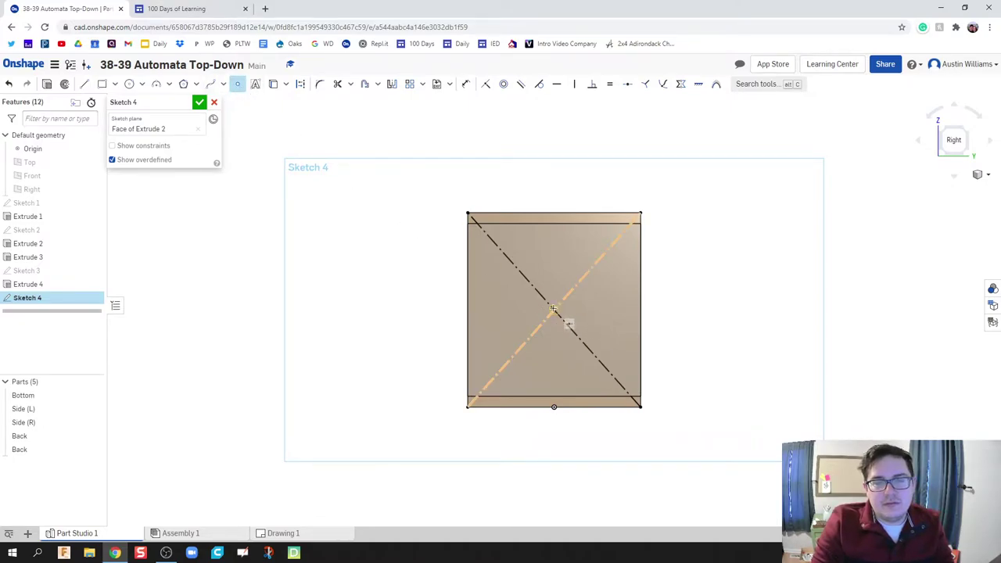
pyautogui.scroll(5, 553, 309)
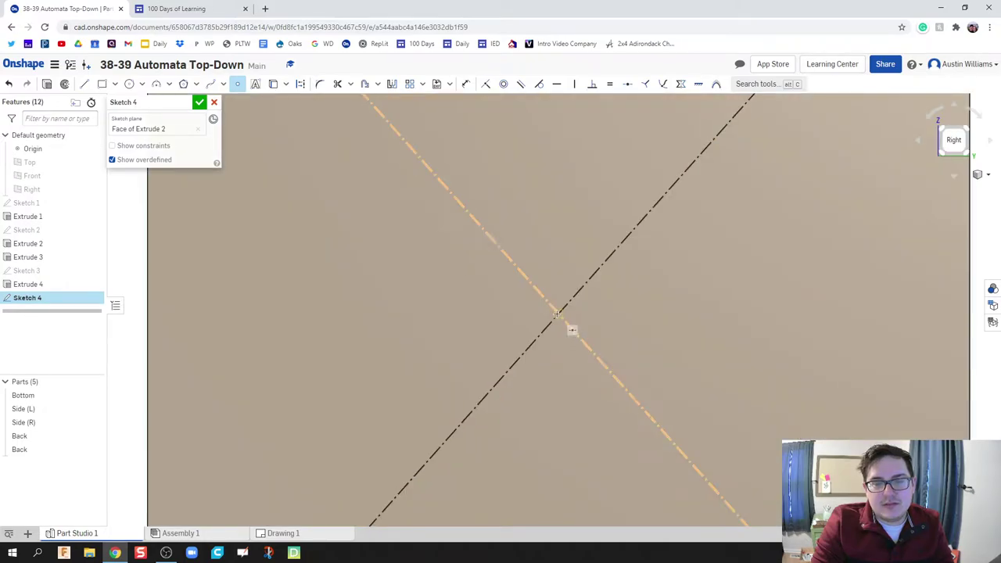
pyautogui.click(558, 314)
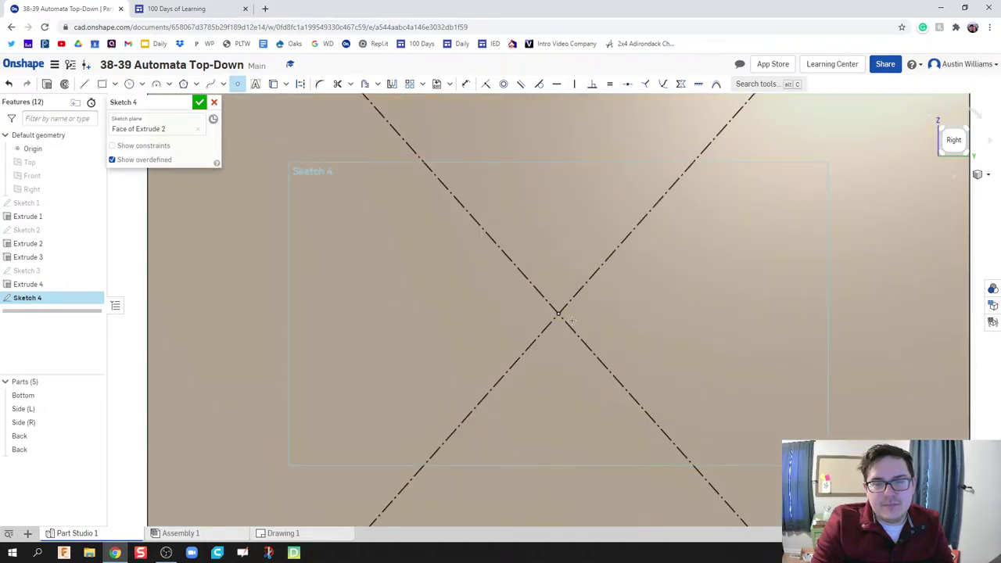
pyautogui.scroll(-5, 623, 337)
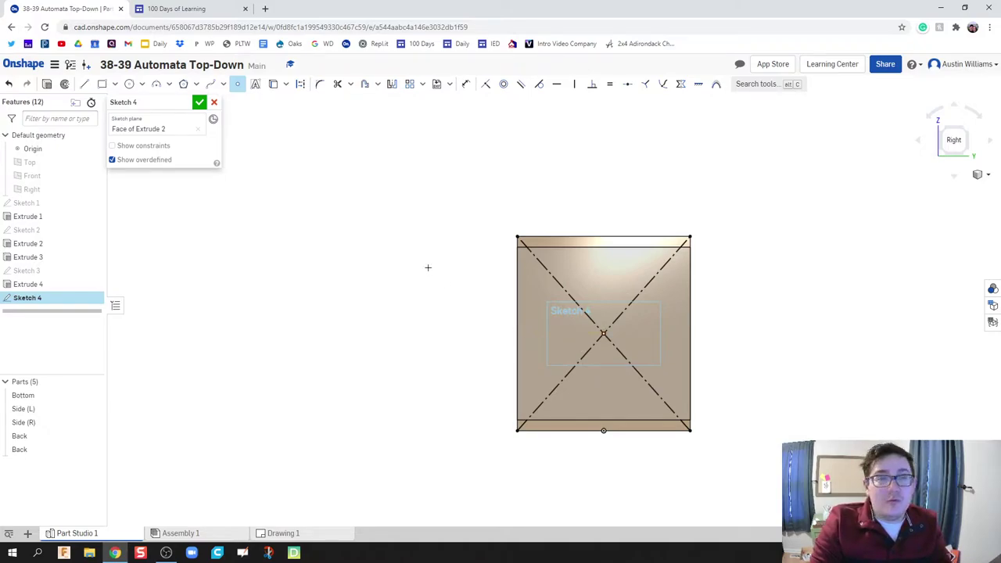
# Step: Sketch a circle about 0.28 in in diameter, centred on the point where the diagonals cross
pyautogui.scroll(1, 340, 269)
pyautogui.moveTo(516, 294); pyautogui.dragTo(271, 274, button='middle')
pyautogui.scroll(3, 318, 298)
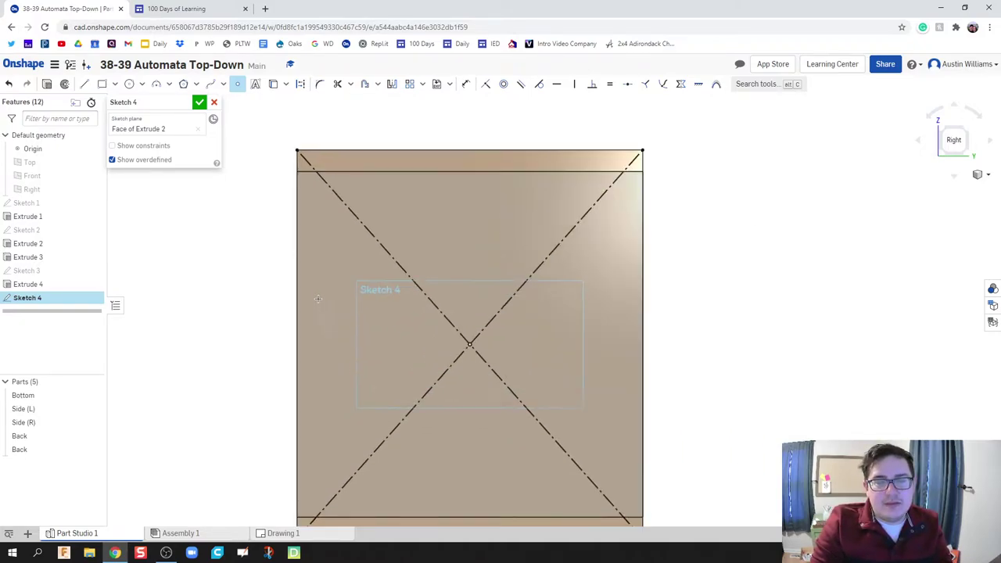
pyautogui.scroll(1, 316, 280)
pyautogui.click(130, 84)
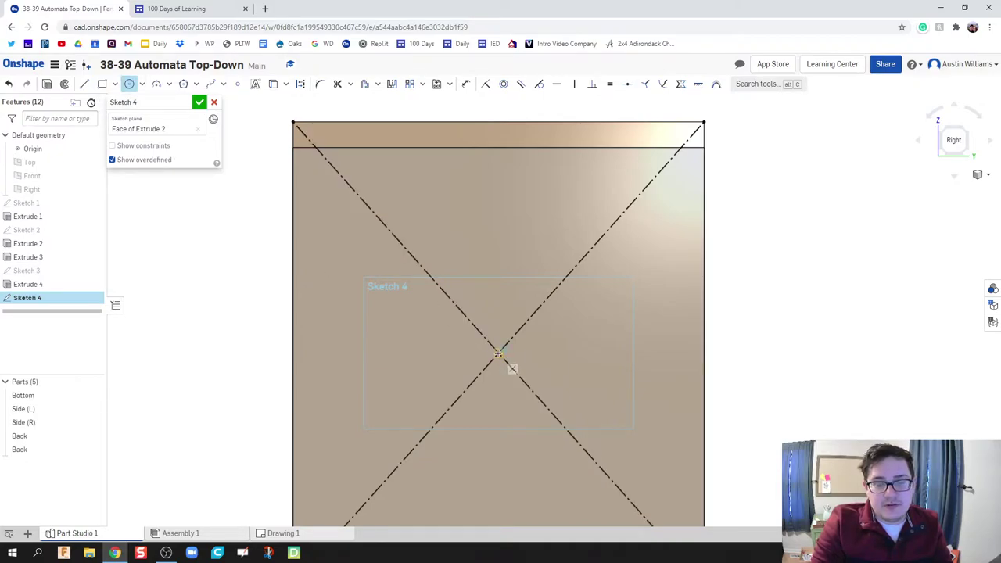
pyautogui.click(499, 352)
pyautogui.click(512, 348)
# Step: Dimension the circle's diameter as 3/16 in and finish the sketch
pyautogui.press('d')
pyautogui.click(512, 348)
pyautogui.click(535, 349)
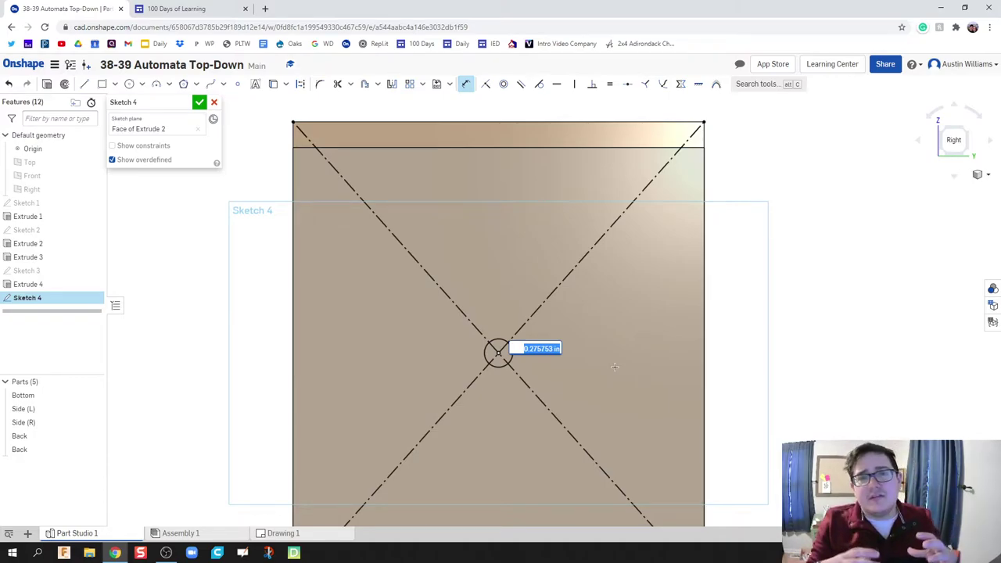
pyautogui.write('3')
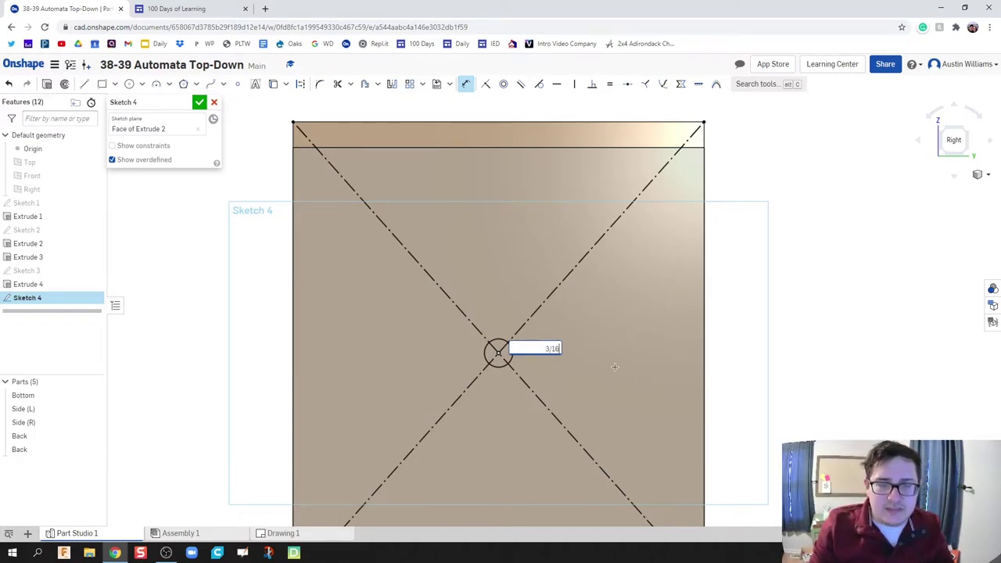
pyautogui.write('/16')
pyautogui.press('Return')
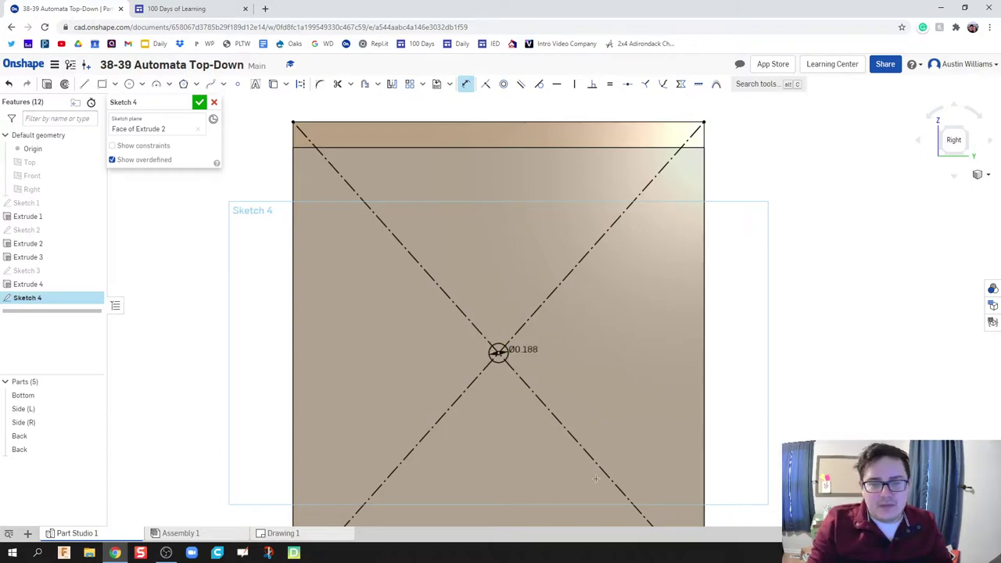
pyautogui.moveTo(220, 299); pyautogui.dragTo(241, 302, button='right')
pyautogui.scroll(-3, 241, 302)
pyautogui.moveTo(222, 357); pyautogui.dragTo(378, 355, button='middle')
pyautogui.click(200, 102)
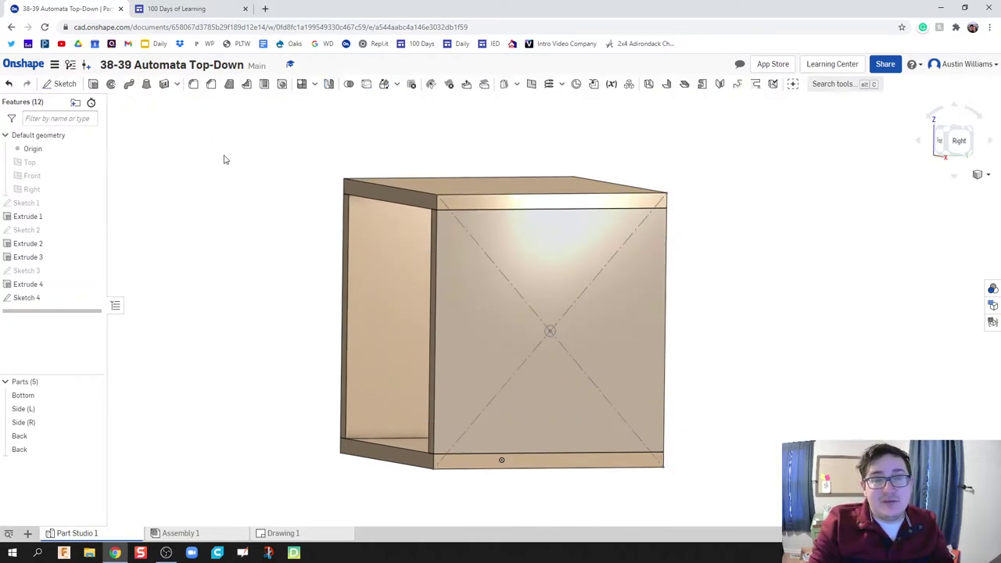
# Step: Cut the circle through both side panels with a blind Remove extrude, 5.6 in deep, with Merge with all enabled
pyautogui.press('Left')
pyautogui.press('Up')
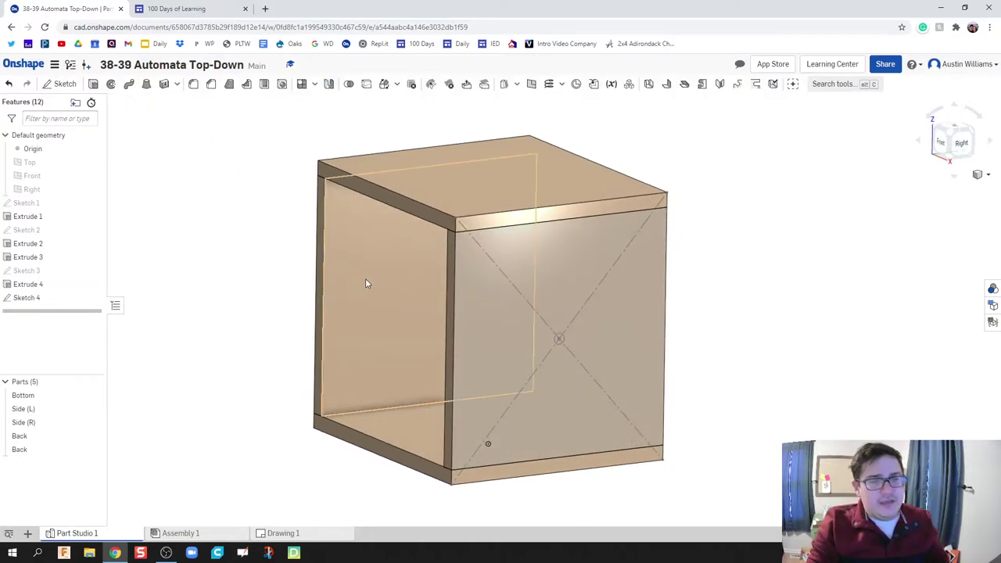
pyautogui.hotkey('shift', 'e')
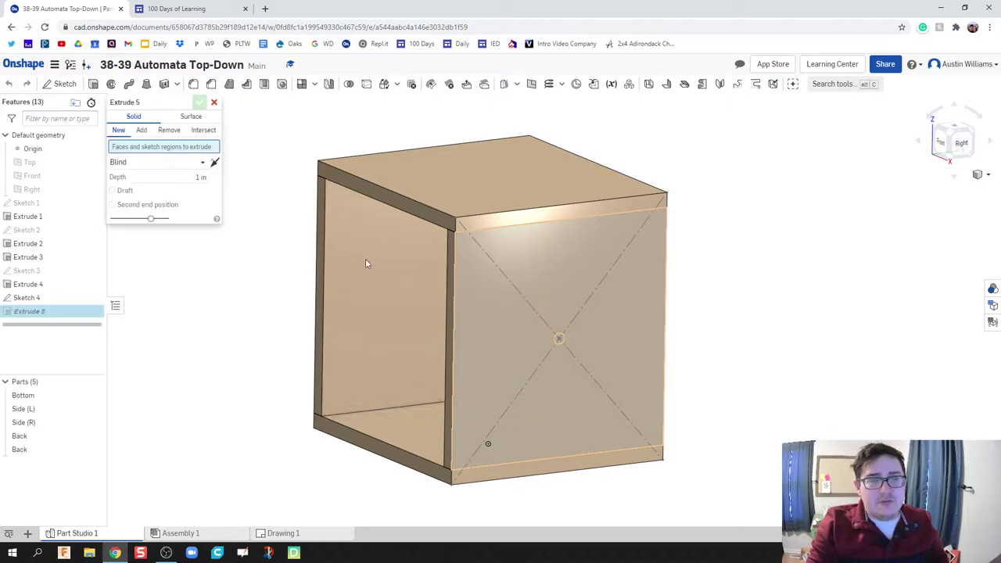
pyautogui.click(560, 342)
pyautogui.moveTo(284, 326); pyautogui.dragTo(303, 337, button='right')
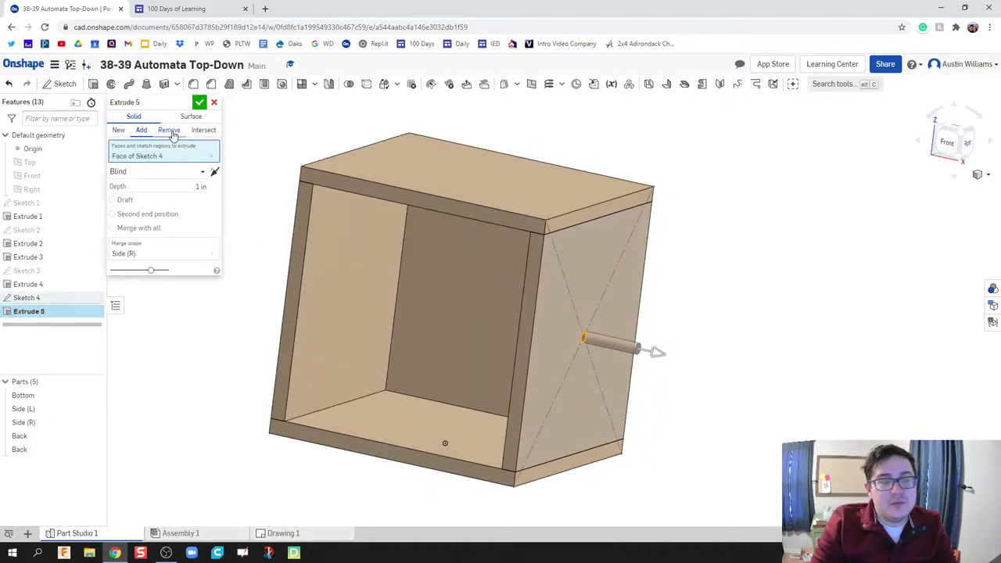
pyautogui.click(169, 130)
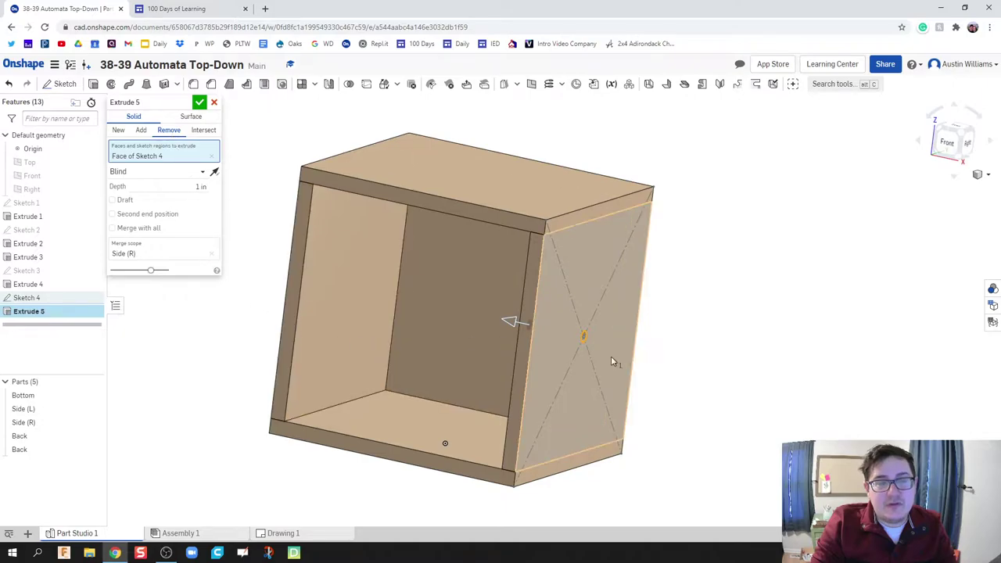
pyautogui.moveTo(508, 323); pyautogui.dragTo(266, 267)
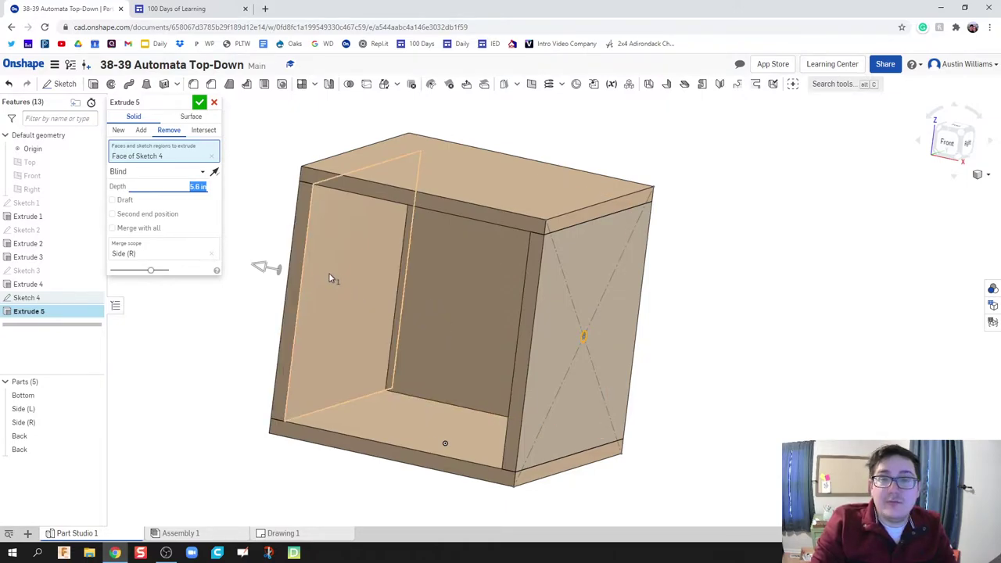
pyautogui.click(153, 230)
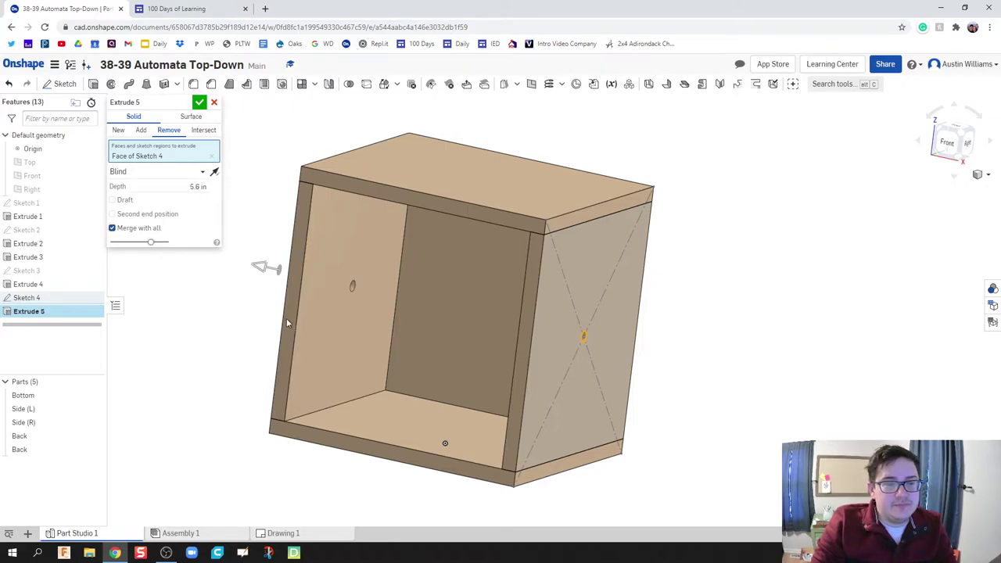
pyautogui.moveTo(235, 341); pyautogui.dragTo(215, 304, button='right')
pyautogui.click(200, 104)
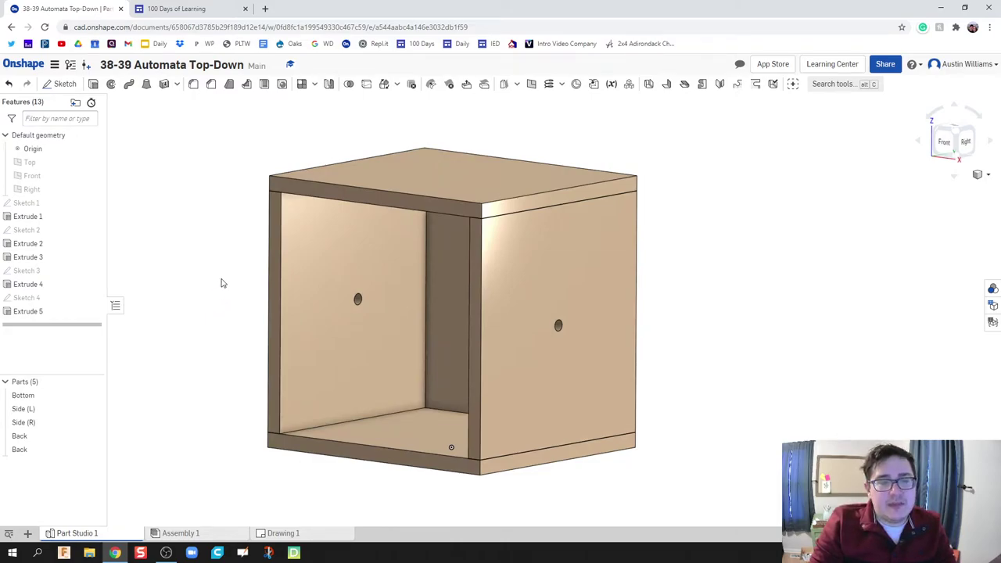
pyautogui.click(65, 83)
pyautogui.click(214, 102)
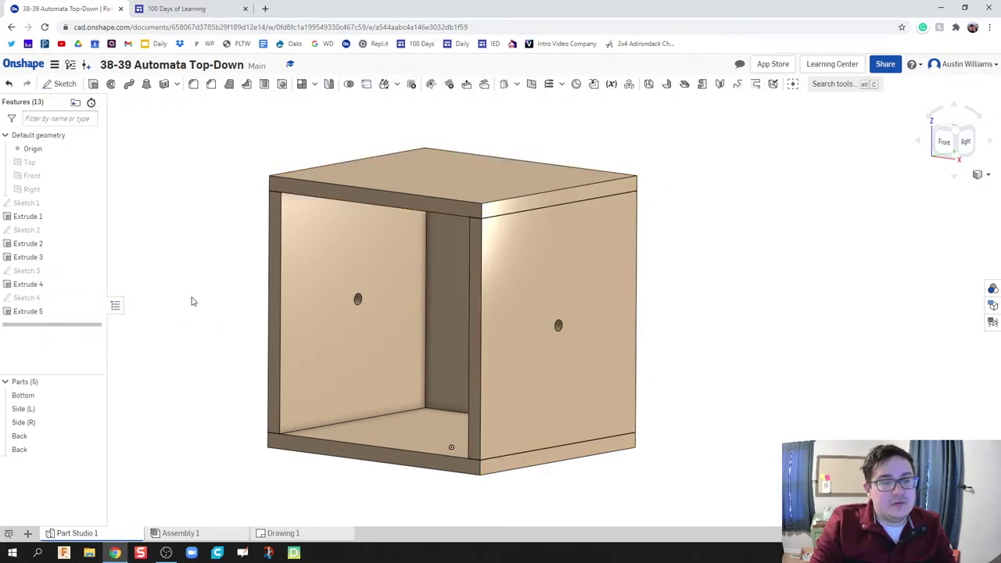
pyautogui.click(68, 84)
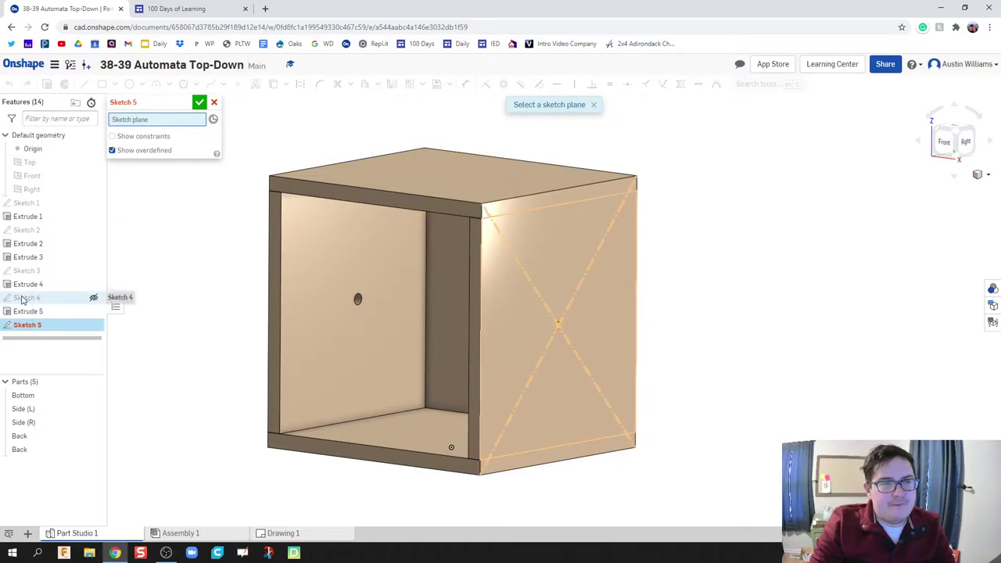
pyautogui.click(213, 102)
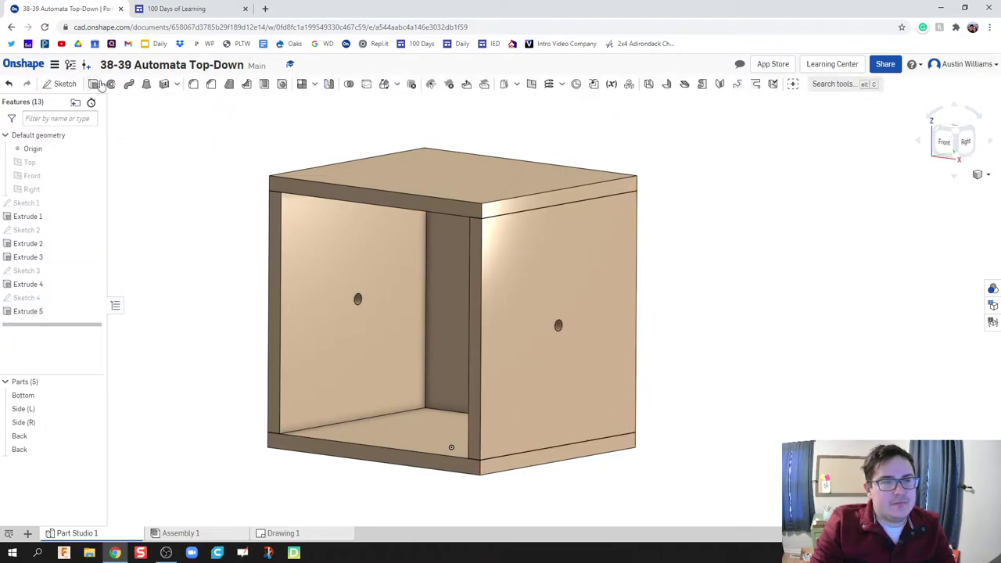
# Step: Extrude the Sketch 4 circle as a new axle part, adding a blind second end position about 4.91 in deep through the box
pyautogui.click(93, 84)
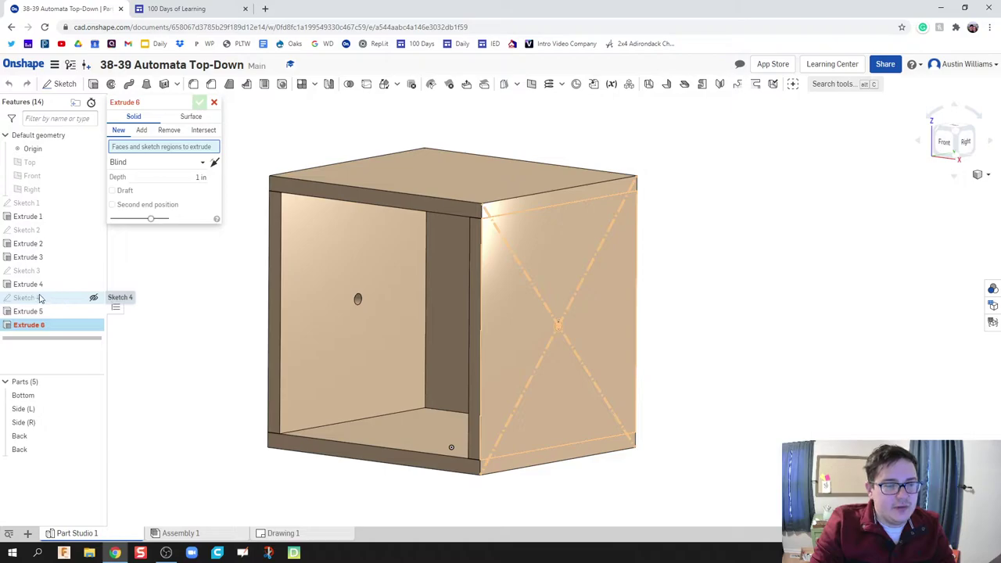
pyautogui.click(24, 300)
pyautogui.moveTo(216, 346); pyautogui.dragTo(228, 351, button='right')
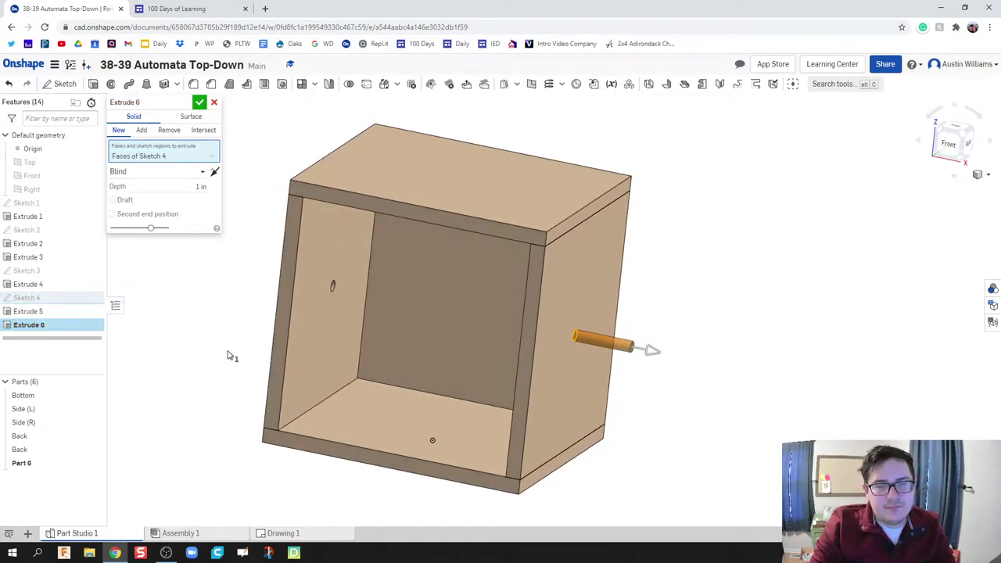
pyautogui.click(156, 173)
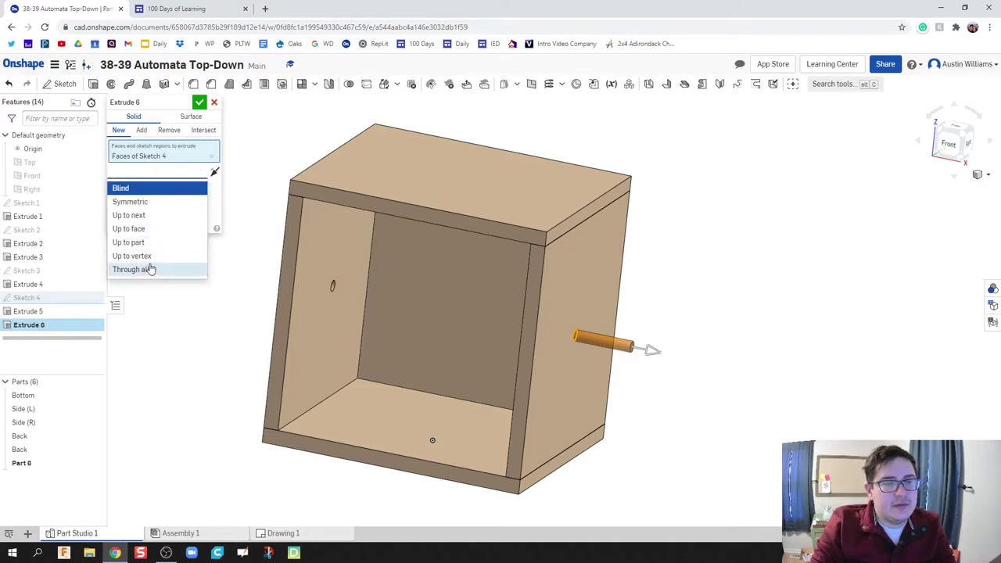
pyautogui.click(156, 190)
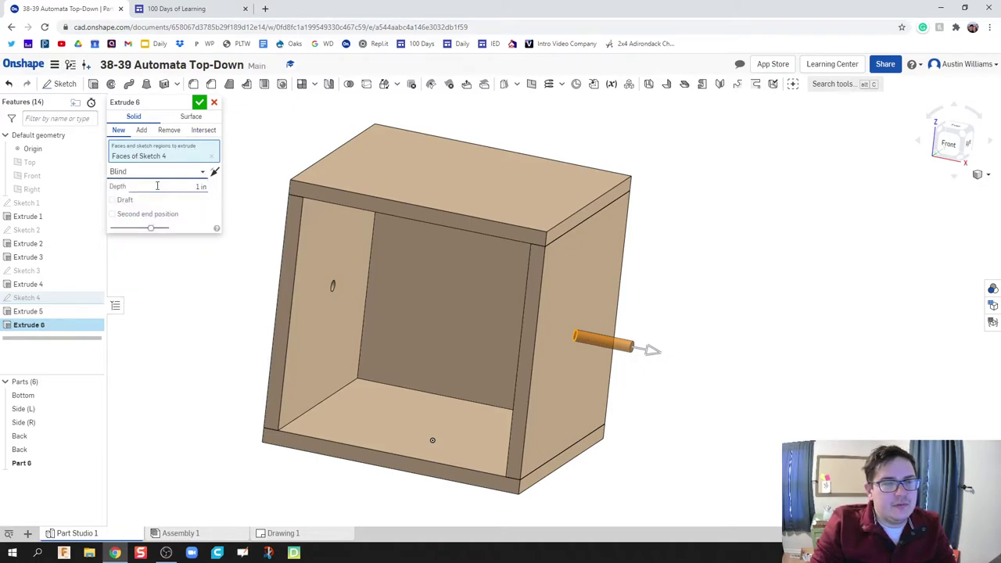
pyautogui.click(128, 215)
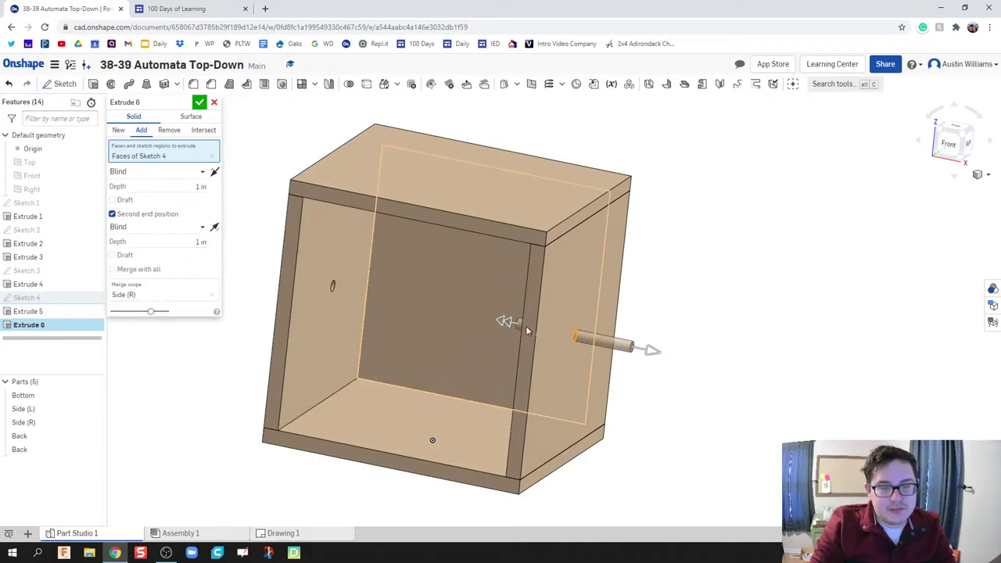
pyautogui.moveTo(504, 322); pyautogui.dragTo(279, 273)
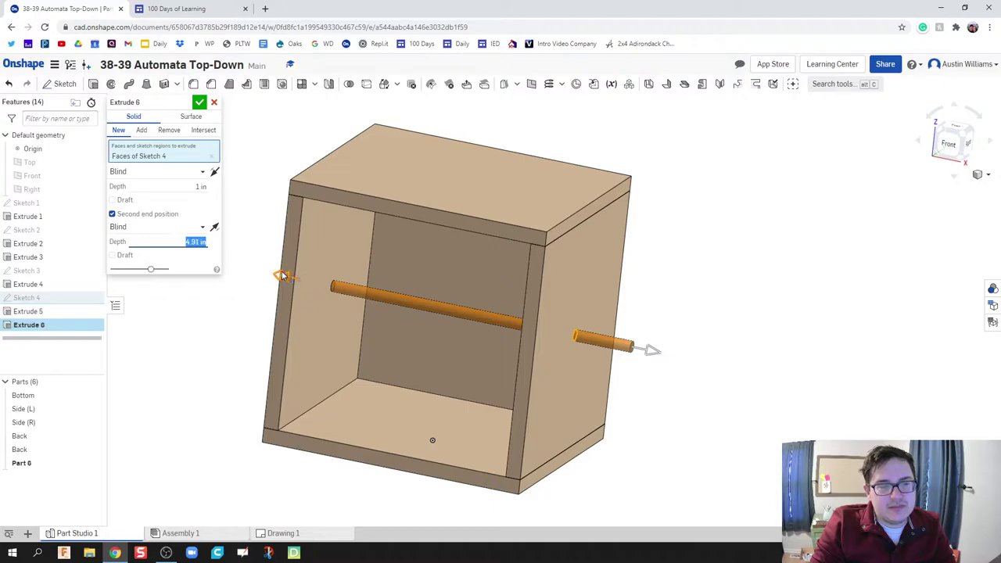
pyautogui.moveTo(743, 436); pyautogui.dragTo(764, 445, button='right')
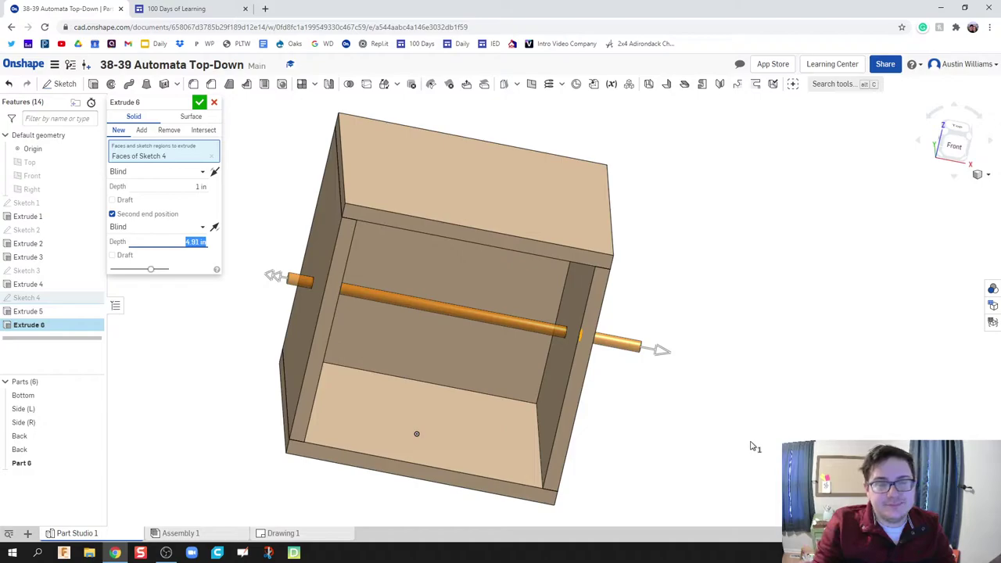
pyautogui.moveTo(643, 418); pyautogui.dragTo(632, 413, button='right')
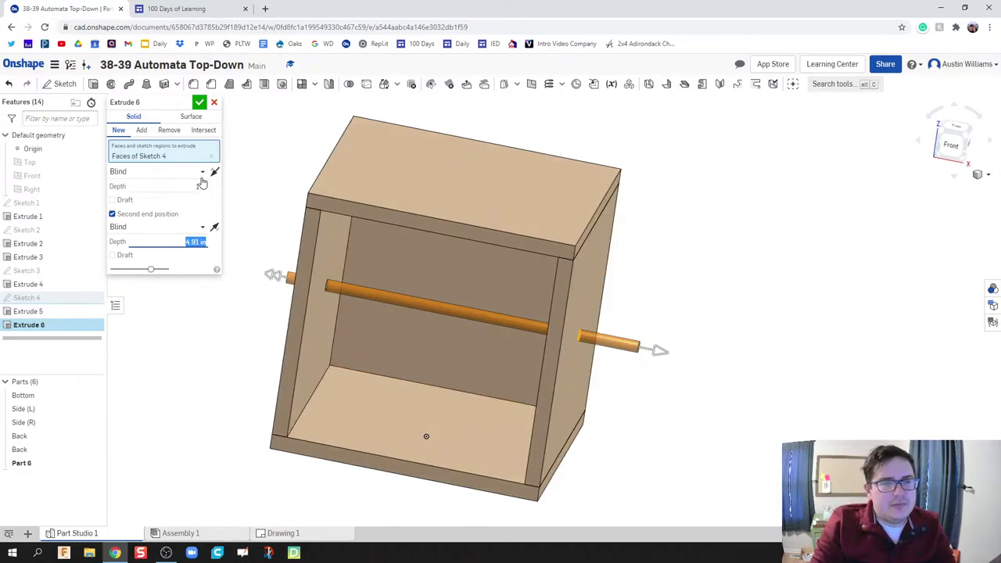
# Step: Set the axle's first depth to 0.25 in and its second depth to 4.75 in, and accept the extrude
pyautogui.click(198, 186)
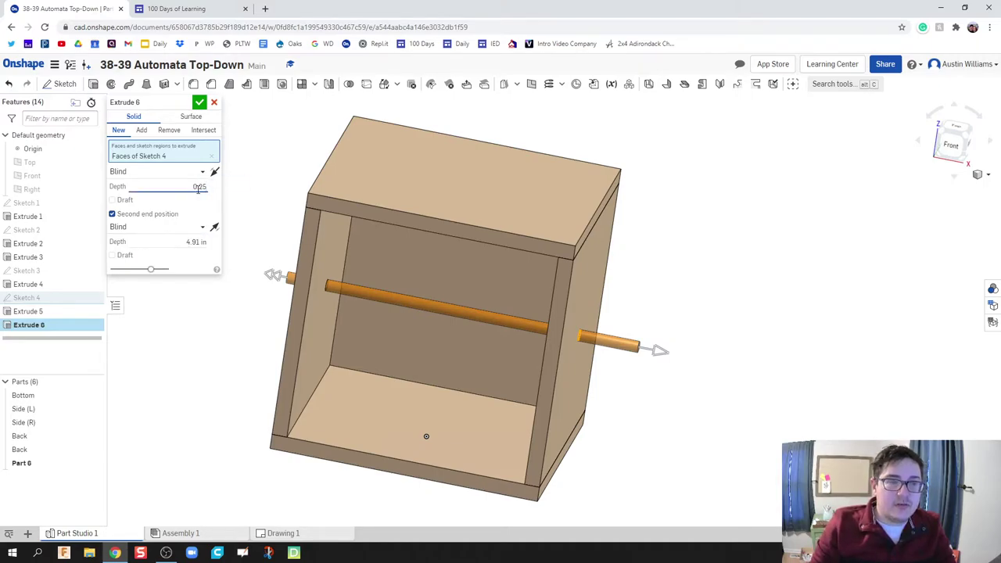
pyautogui.write('0.25')
pyautogui.press('Return')
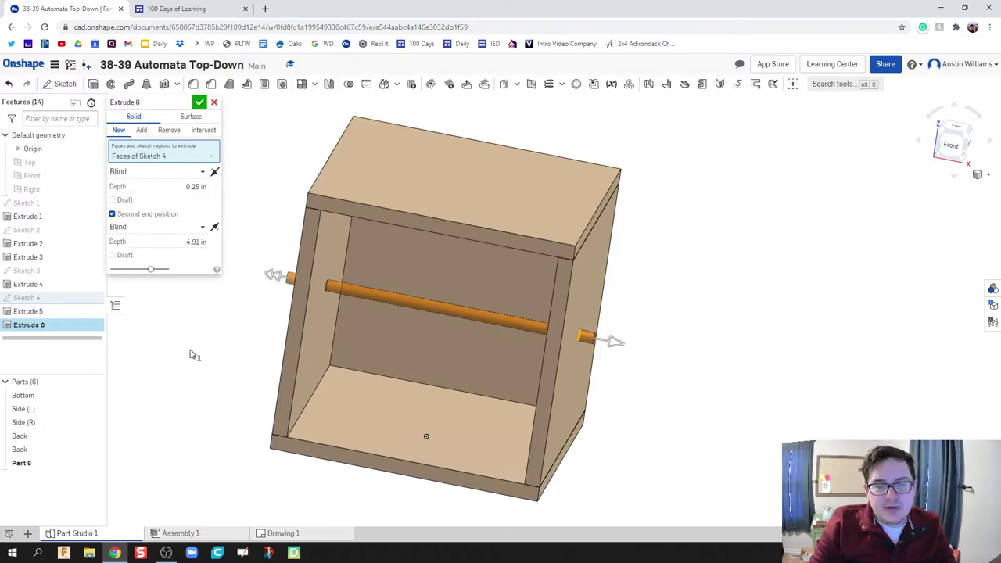
pyautogui.moveTo(208, 321); pyautogui.dragTo(211, 316, button='right')
pyautogui.click(192, 242)
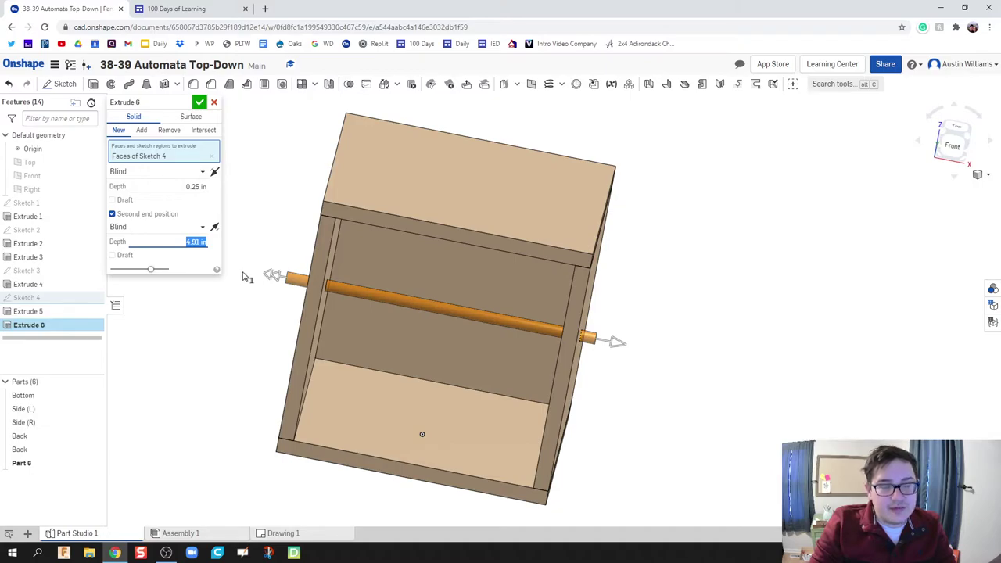
pyautogui.write('0')
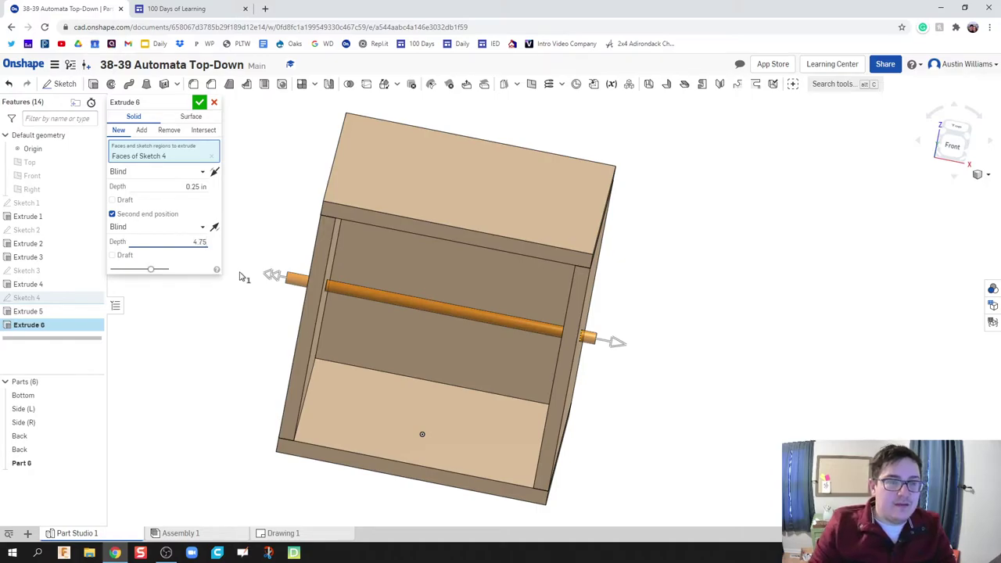
pyautogui.press('Return')
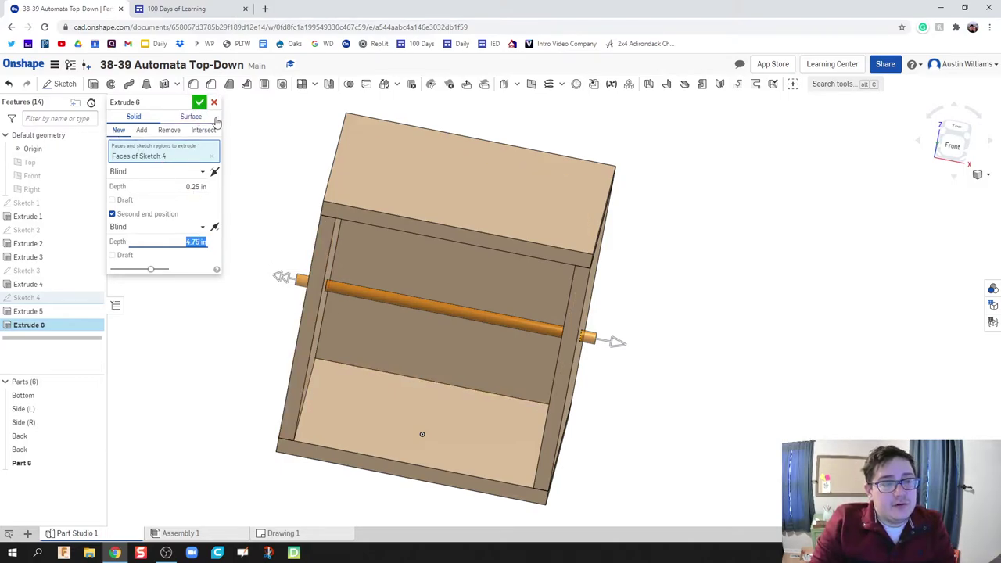
pyautogui.click(199, 102)
# Step: Start a new sketch on the axle's end face outside Side (L) and view it face-on
pyautogui.moveTo(235, 323)
pyautogui.mouseDown(button='right')
pyautogui.moveTo(205, 307)
pyautogui.moveTo(313, 317)
pyautogui.mouseUp(button='right')
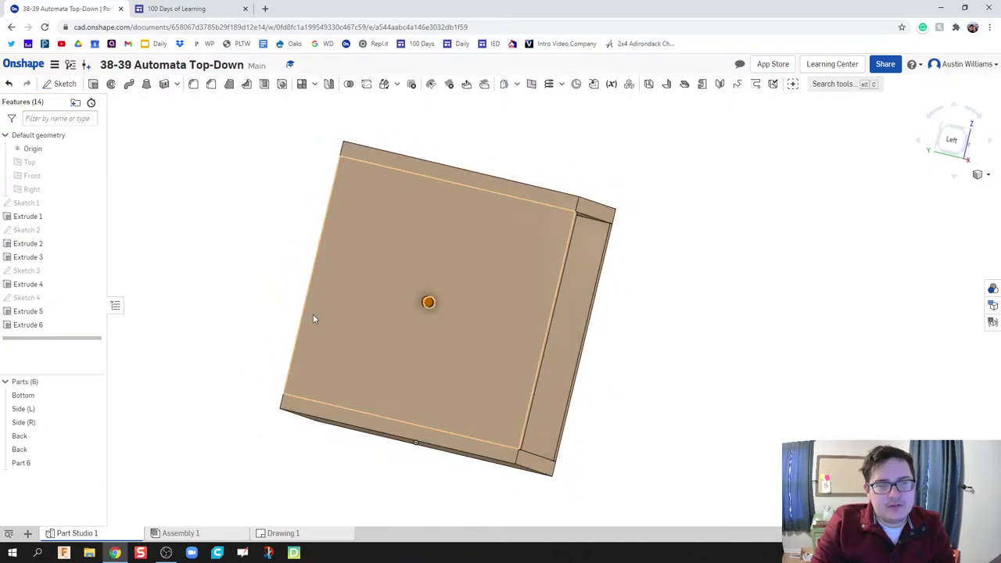
pyautogui.click(66, 86)
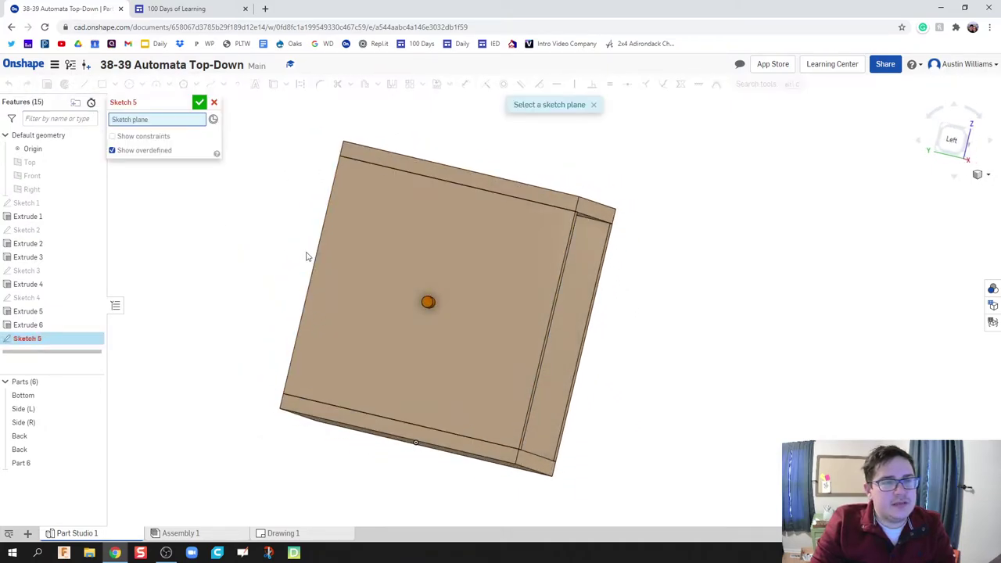
pyautogui.moveTo(299, 277)
pyautogui.mouseDown(button='right')
pyautogui.moveTo(299, 291)
pyautogui.moveTo(451, 340)
pyautogui.mouseUp(button='right')
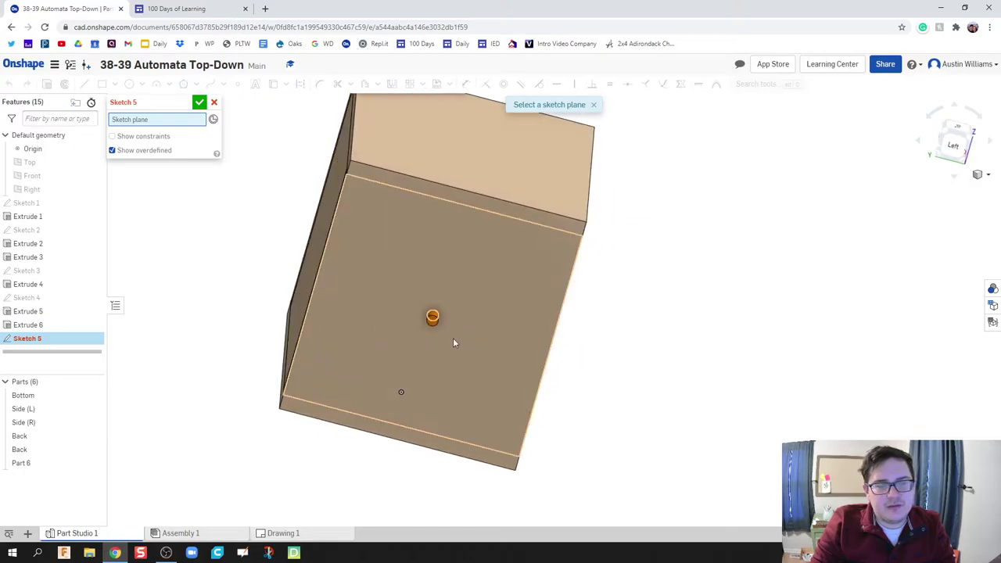
pyautogui.click(433, 325)
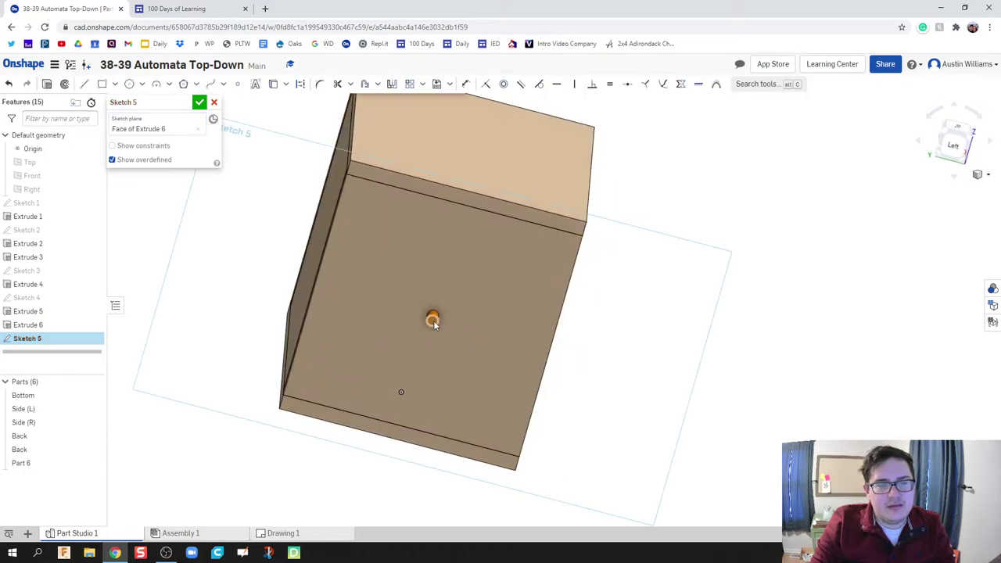
pyautogui.rightClick(432, 320)
pyautogui.click(488, 475)
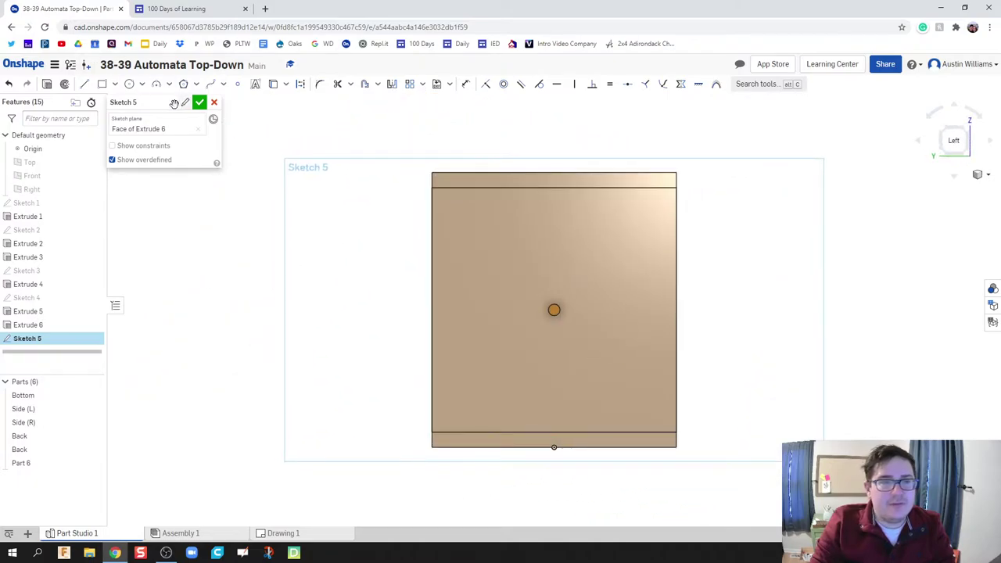
# Step: Sketch two concentric circles about 0.23 in and 0.57 in in diameter, centred on the axle's end
pyautogui.click(129, 83)
pyautogui.scroll(3, 577, 266)
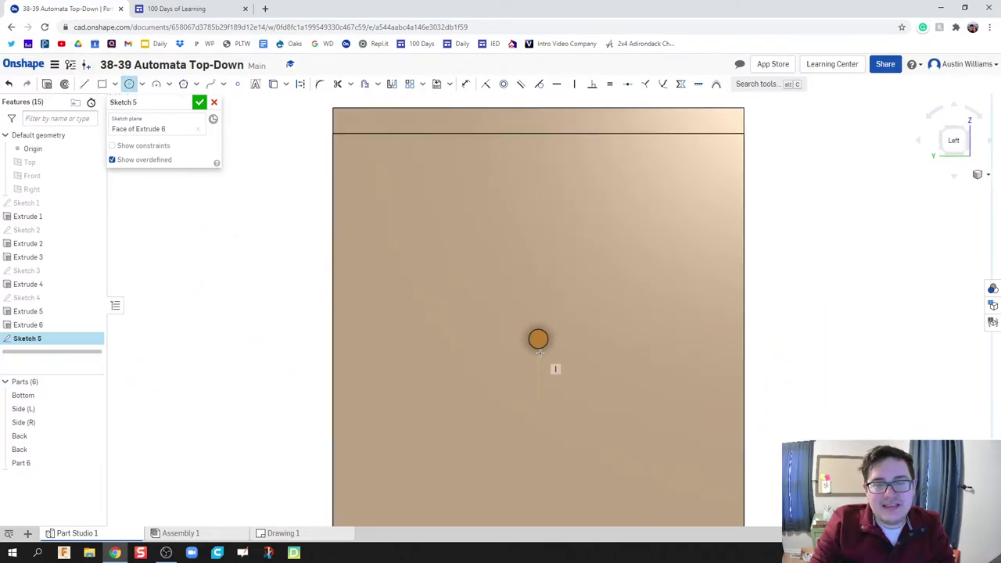
pyautogui.click(538, 339)
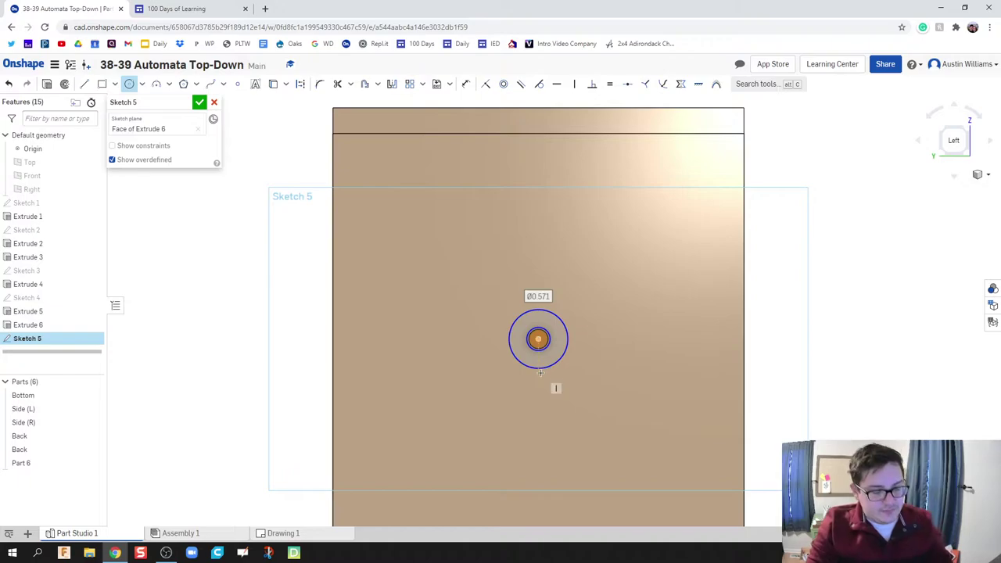
# Step: Dimension the inner circle's diameter as 3/16 in
pyautogui.press('d')
pyautogui.click(541, 347)
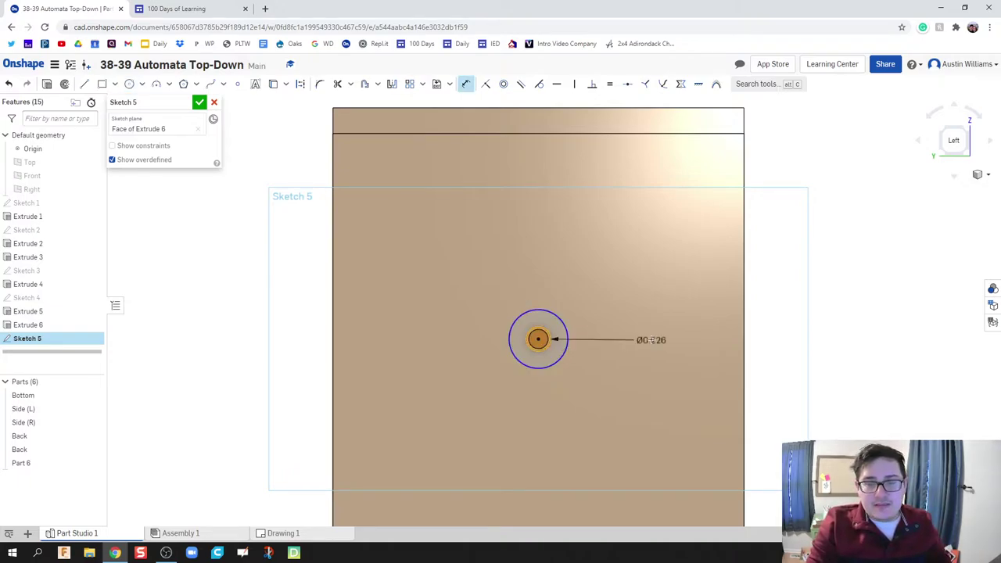
pyautogui.click(639, 336)
pyautogui.write('3/16')
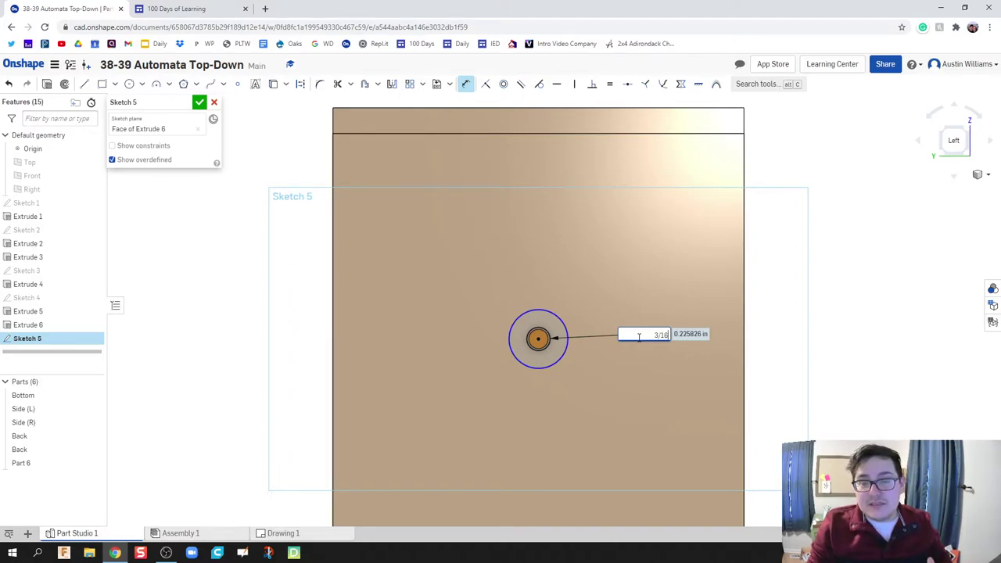
pyautogui.press('Return')
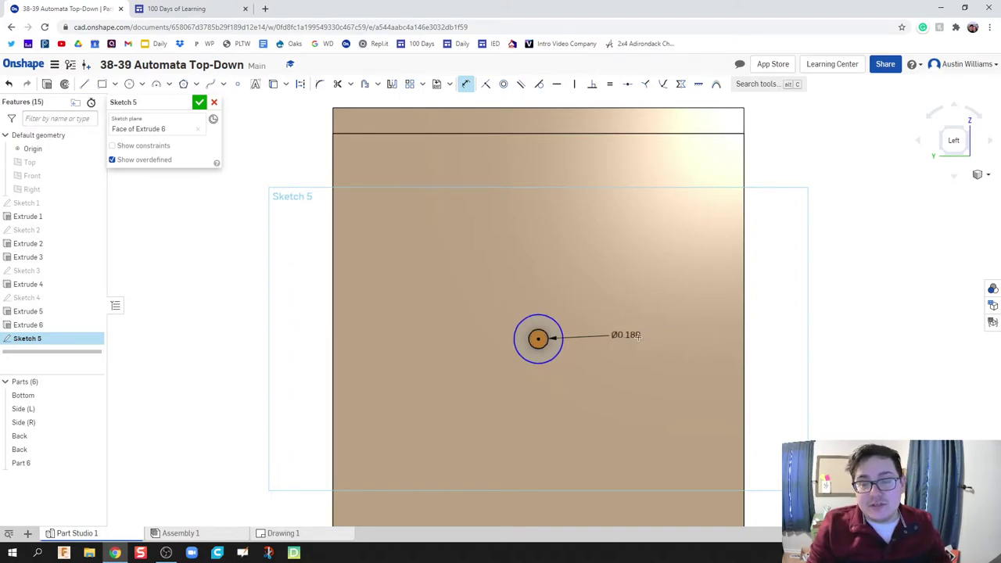
# Step: Dimension the outer circle's diameter as 0.5 in and finish the sketch
pyautogui.scroll(2, 555, 354)
pyautogui.moveTo(555, 354); pyautogui.dragTo(537, 365, button='right')
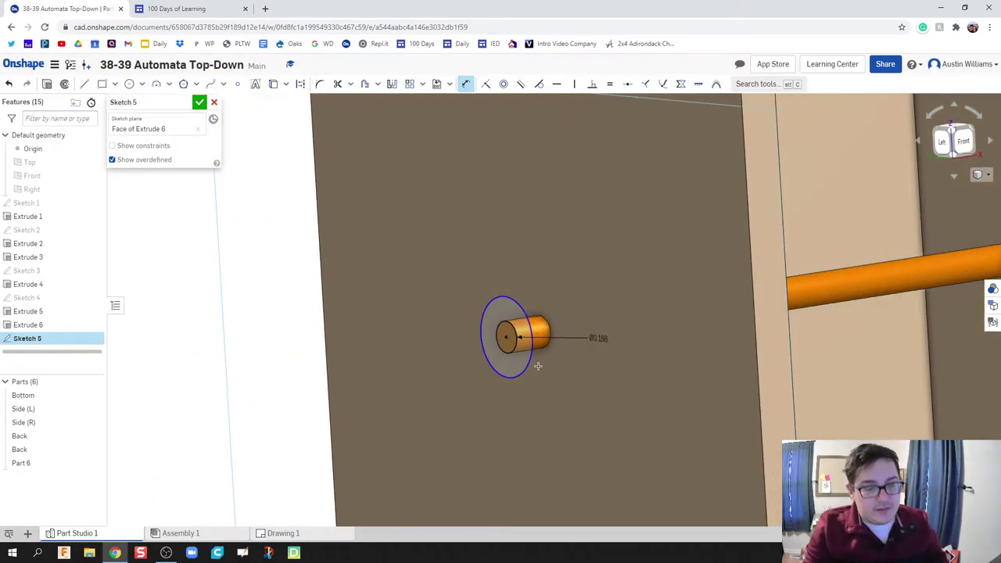
pyautogui.press('n')
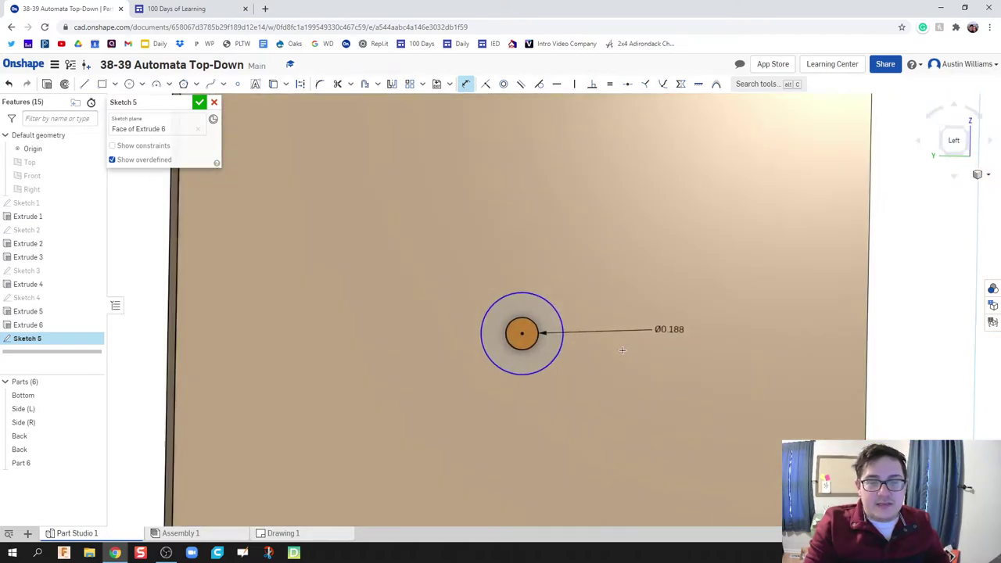
pyautogui.click(548, 303)
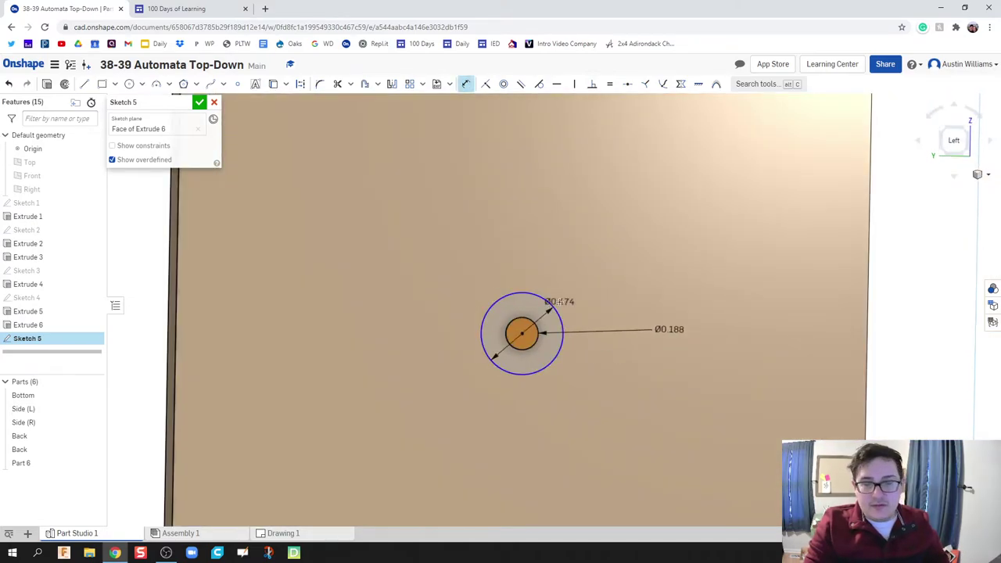
pyautogui.click(622, 290)
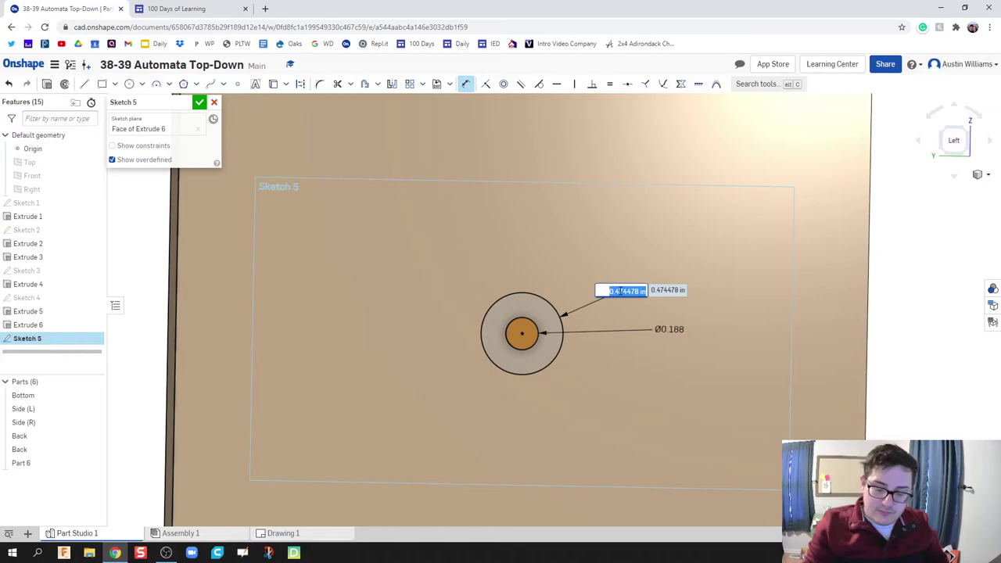
pyautogui.write('0.5')
pyautogui.press('Return')
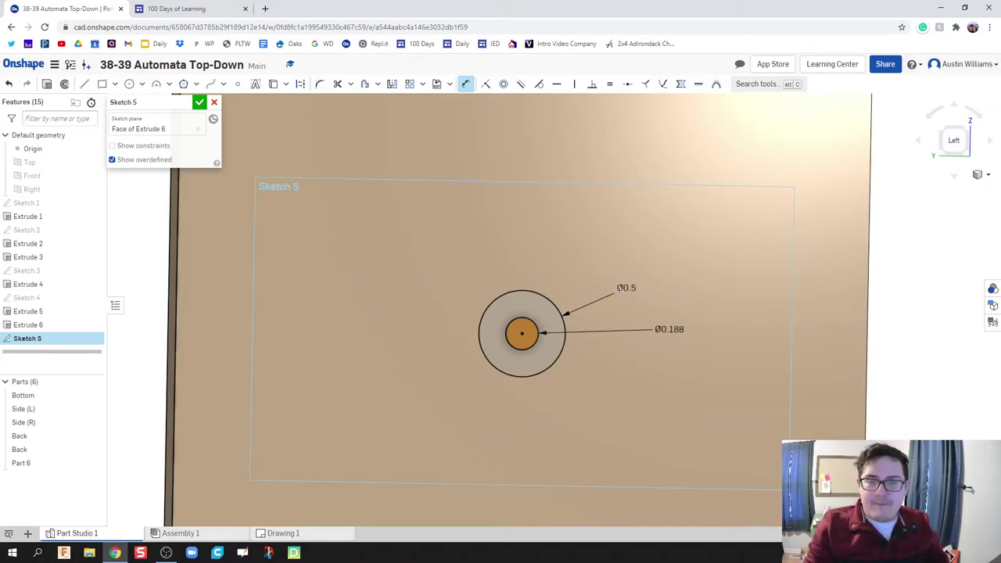
pyautogui.click(199, 104)
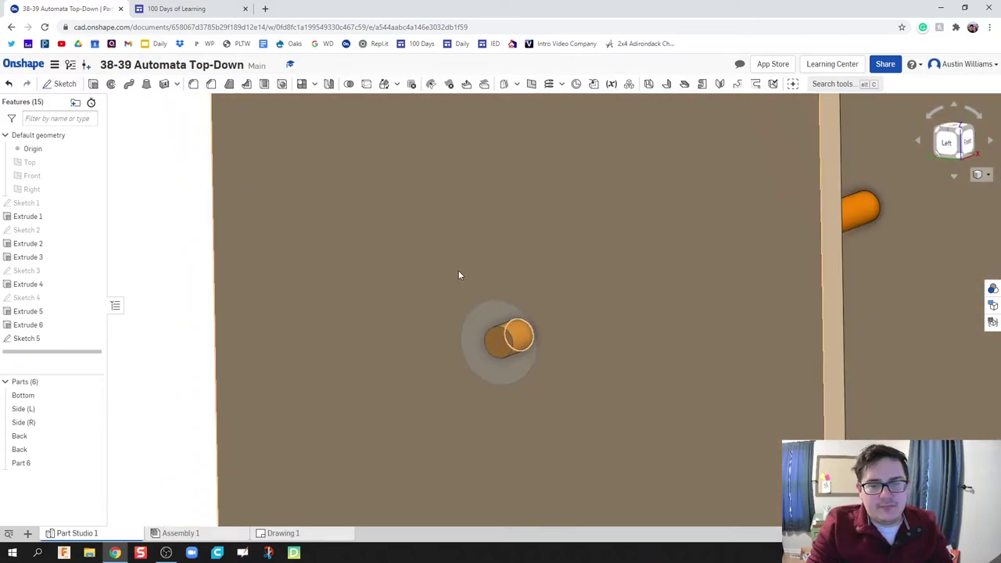
# Step: Extrude the ring between the two circles as a new part, reversed toward the box and up to Side (L)'s outer face
pyautogui.hotkey('shift', 'e')
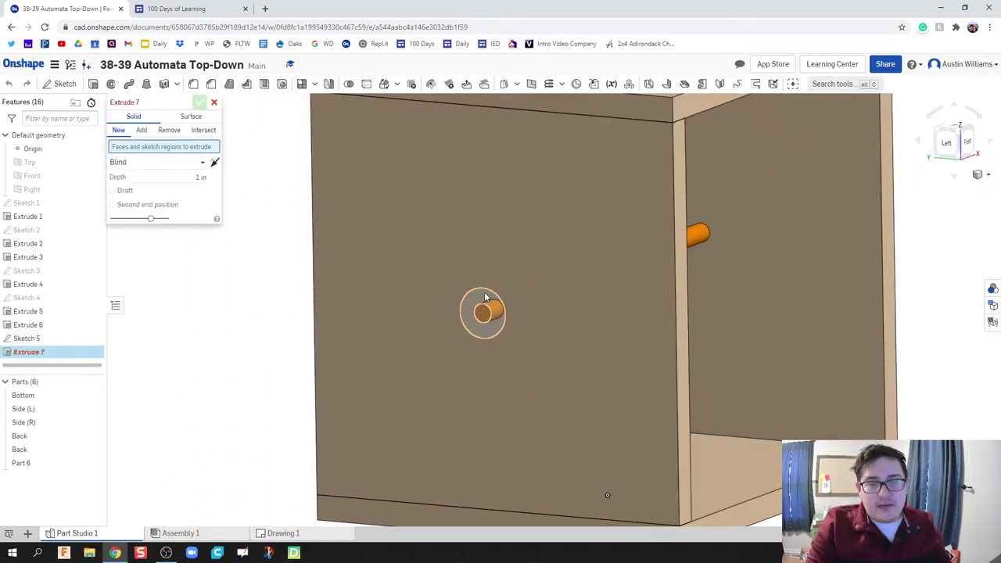
pyautogui.click(489, 310)
pyautogui.moveTo(554, 276); pyautogui.dragTo(469, 262, button='right')
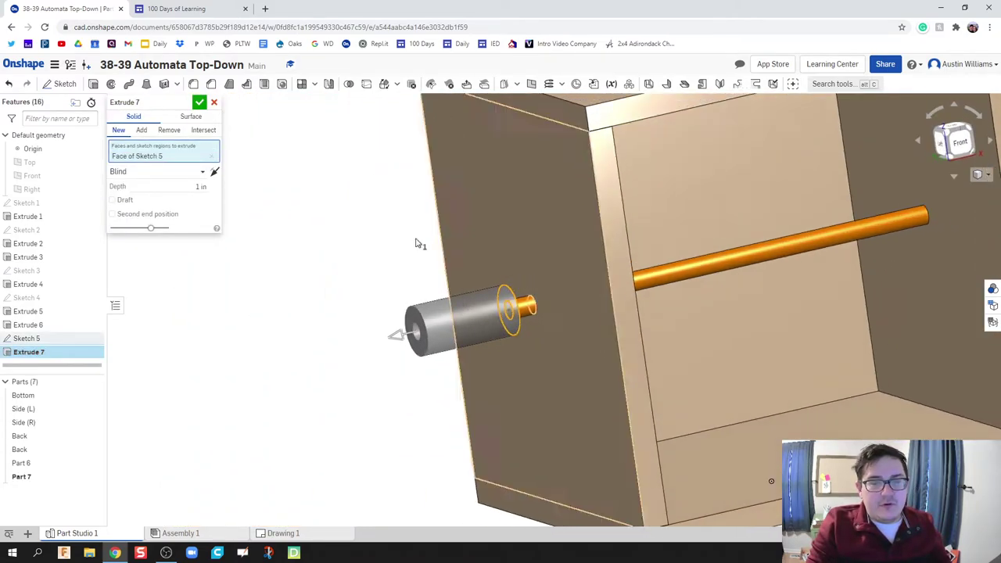
pyautogui.click(215, 173)
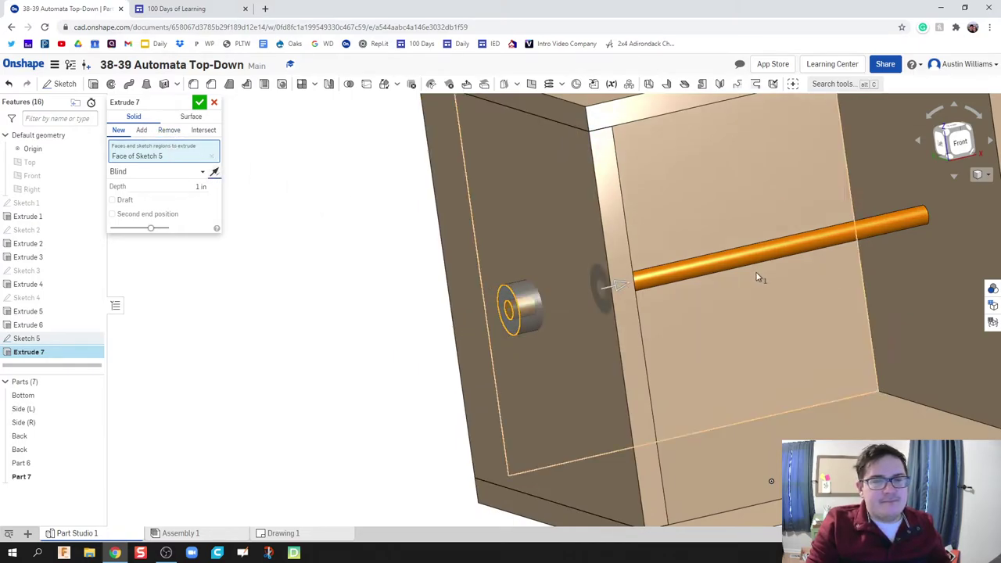
pyautogui.click(155, 172)
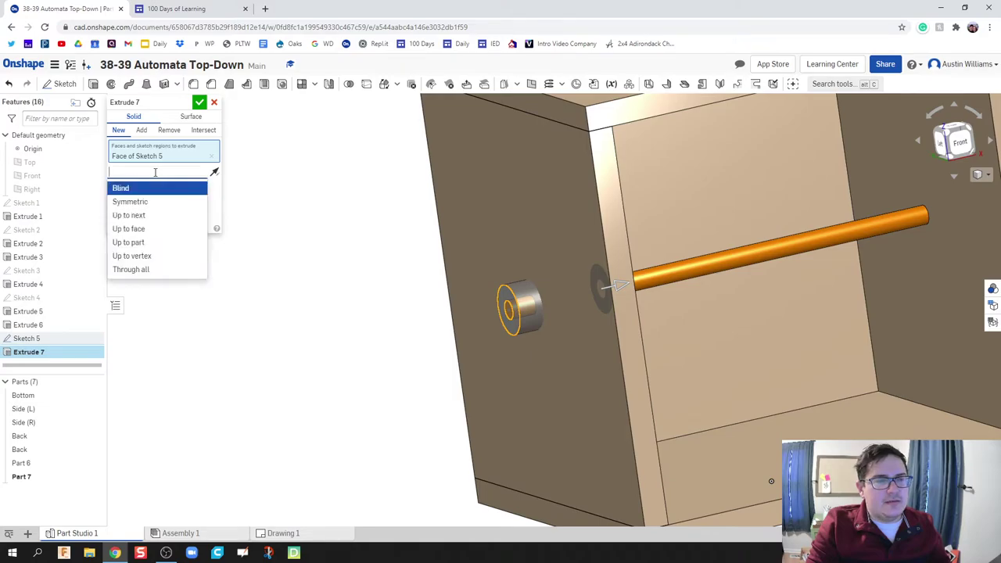
pyautogui.click(150, 229)
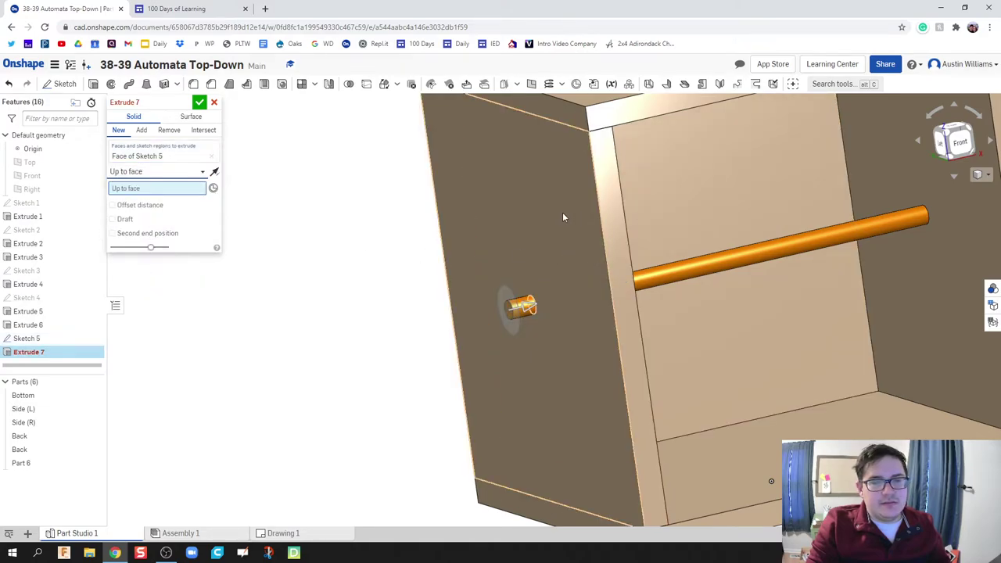
pyautogui.click(555, 219)
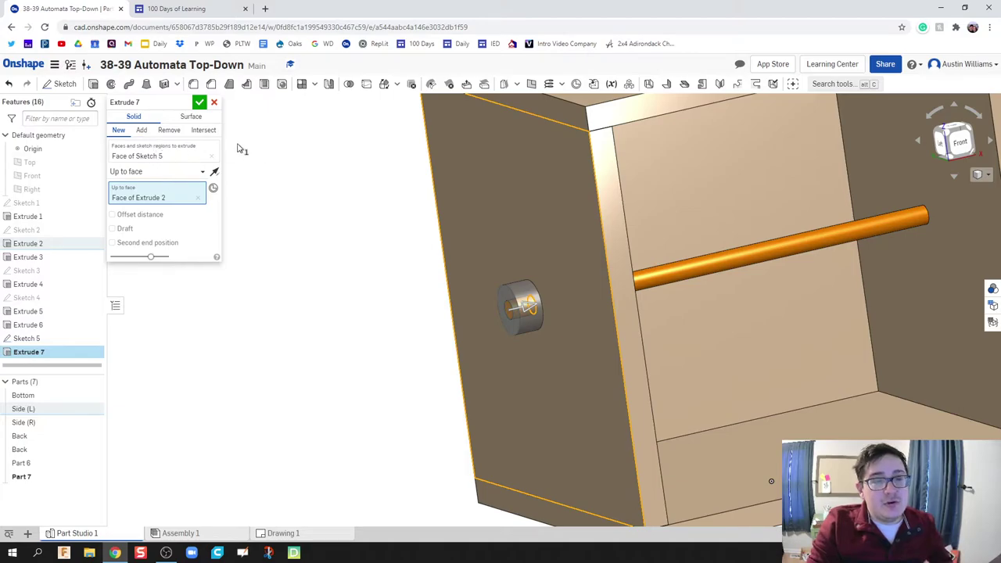
pyautogui.click(200, 104)
# Step: Rename Part 6 as Crankshaft Axle
pyautogui.moveTo(483, 351); pyautogui.dragTo(550, 307, button='right')
pyautogui.scroll(-3, 580, 316)
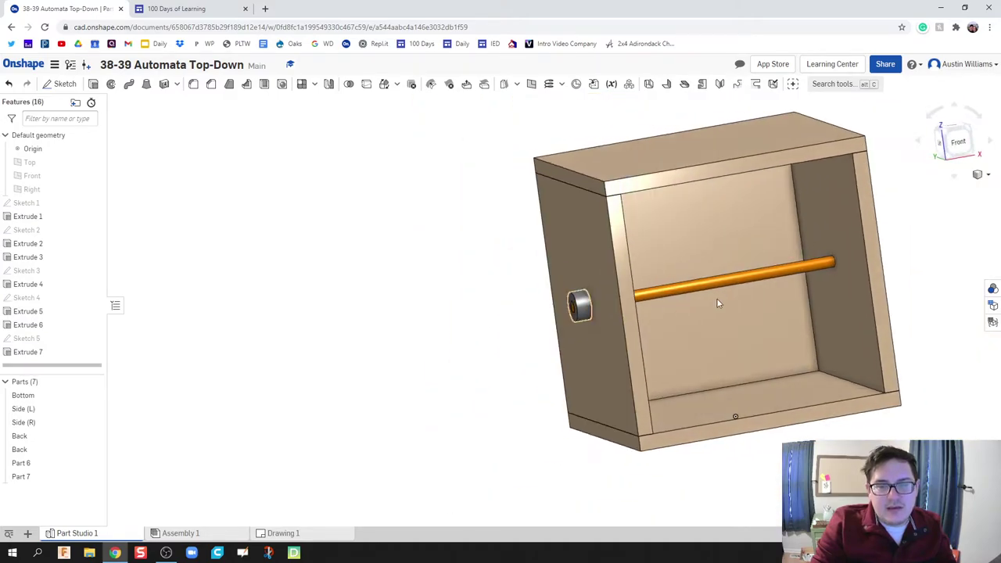
pyautogui.moveTo(471, 306); pyautogui.dragTo(284, 337, button='middle')
pyautogui.moveTo(285, 337); pyautogui.dragTo(318, 324, button='right')
pyautogui.moveTo(318, 325); pyautogui.dragTo(278, 349, button='middle')
pyautogui.moveTo(277, 348)
pyautogui.mouseDown(button='right')
pyautogui.moveTo(277, 340)
pyautogui.moveTo(266, 362)
pyautogui.mouseUp(button='right')
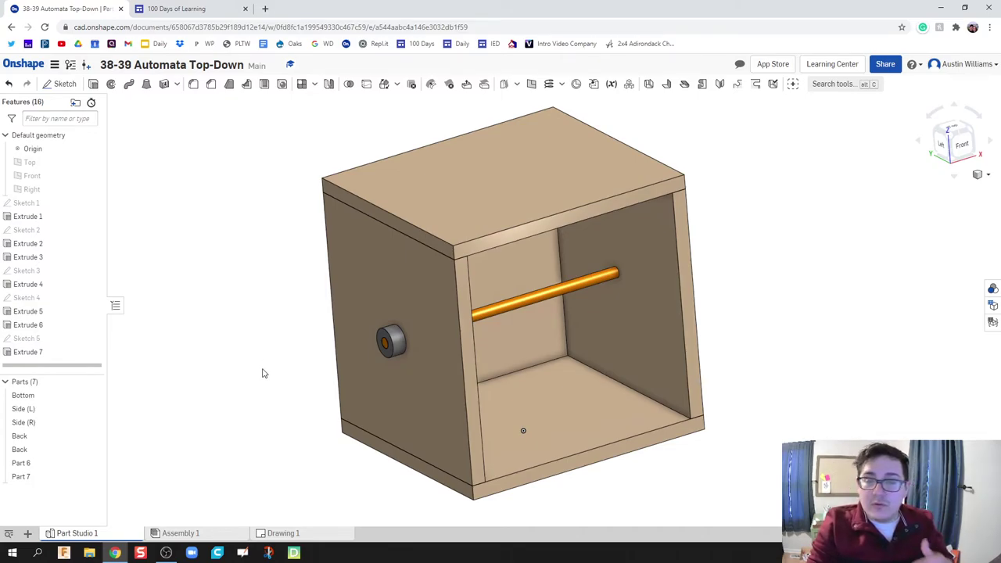
pyautogui.rightClick(38, 465)
pyautogui.click(89, 297)
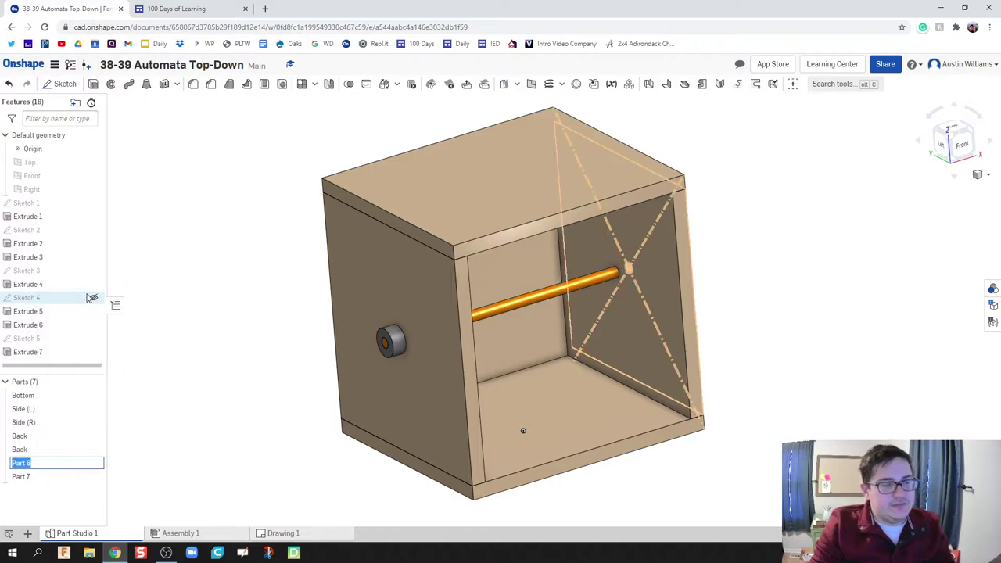
pyautogui.write('Crankshaf')
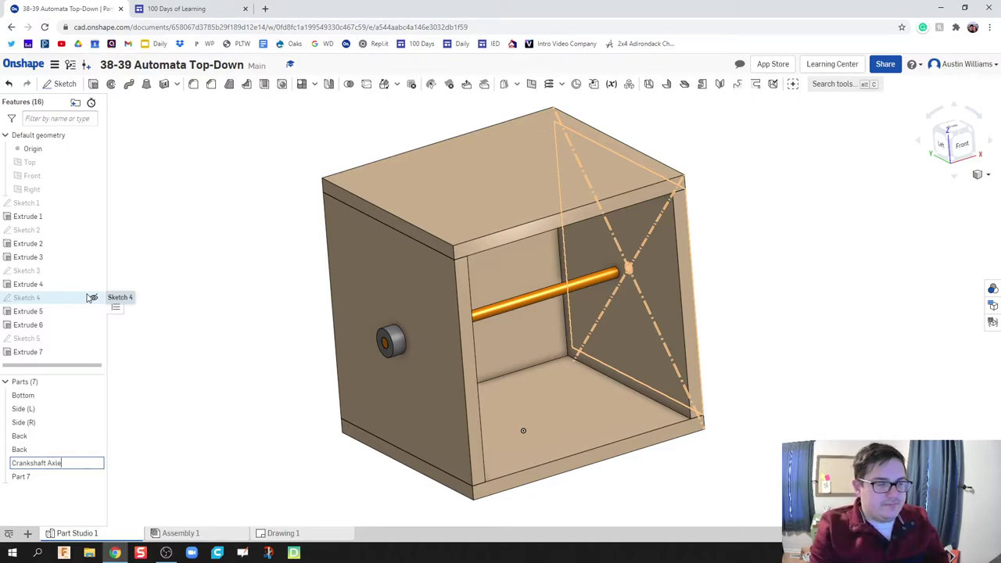
pyautogui.click(257, 435)
# Step: Rename Part 7 as Crankshaft Cap
pyautogui.rightClick(31, 479)
pyautogui.click(78, 307)
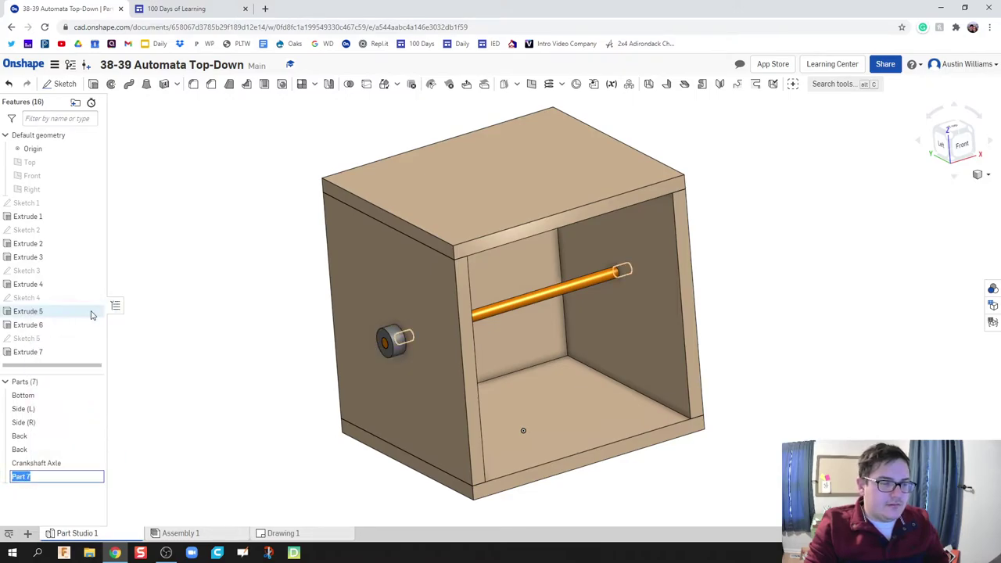
pyautogui.write('S')
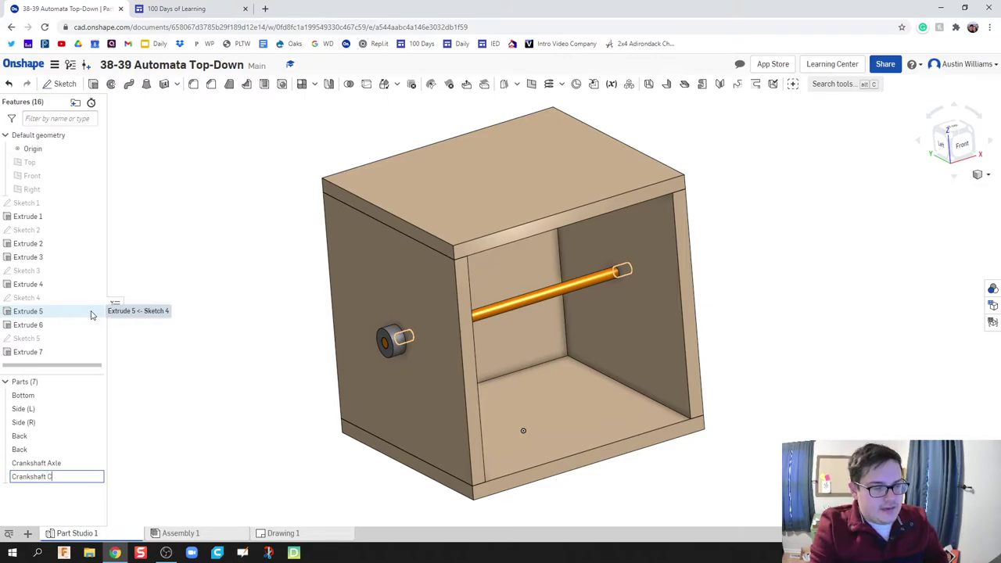
pyautogui.write('rankshaft Cap')
pyautogui.click(249, 380)
# Step: Change the appearance of both the Crankshaft Axle and the Crankshaft Cap to the brown palette colour C1761C
pyautogui.click(35, 462)
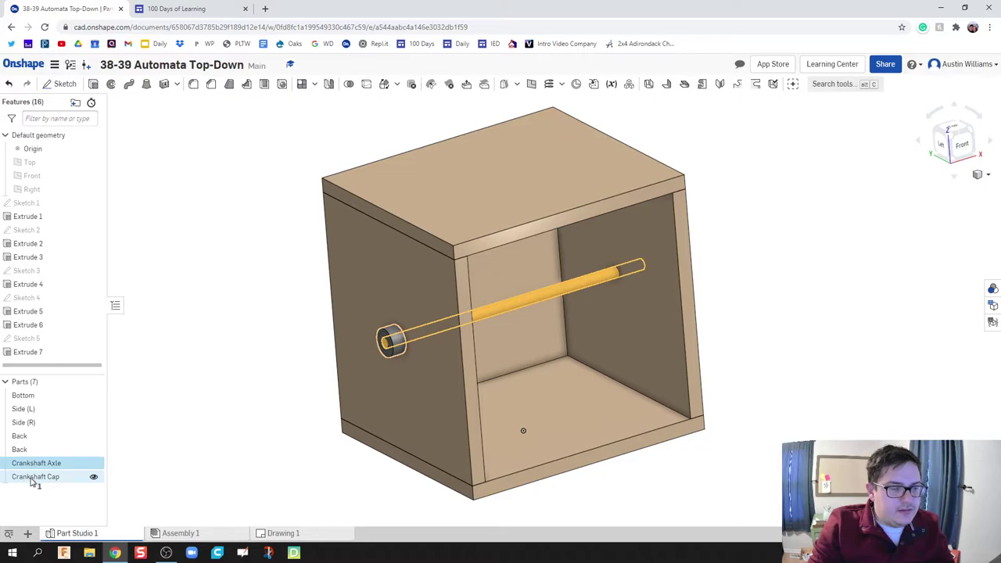
pyautogui.keyDown('shift'); pyautogui.click(33, 475); pyautogui.keyUp('shift')
pyautogui.rightClick(33, 475)
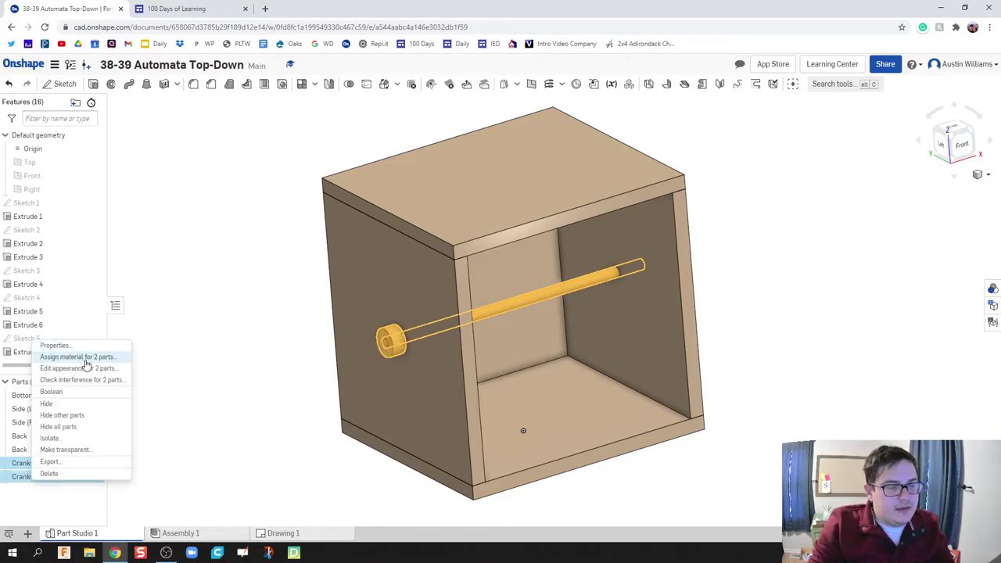
pyautogui.click(85, 368)
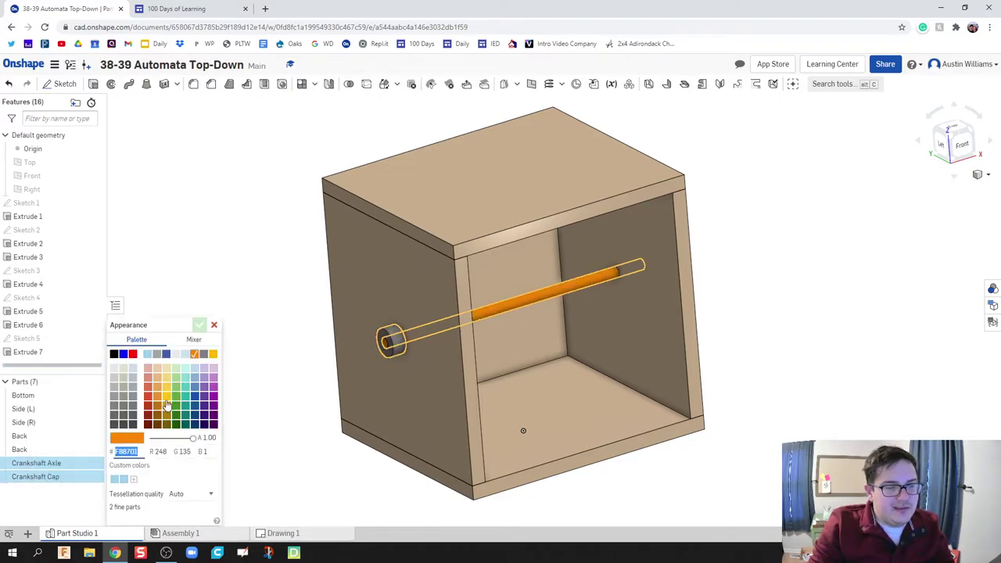
pyautogui.click(158, 398)
pyautogui.click(155, 407)
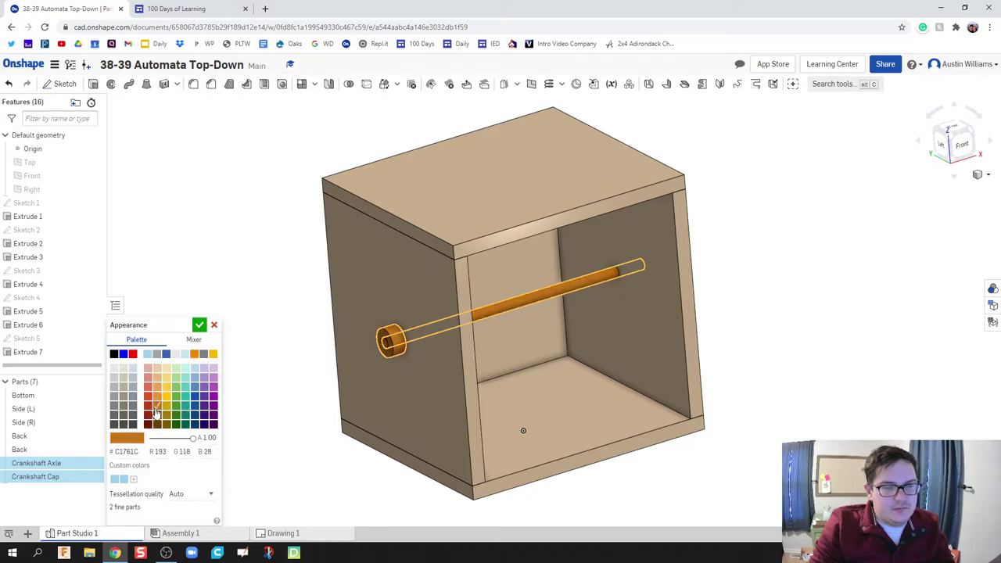
pyautogui.click(199, 325)
# Step: Start a new sketch on Side (R)'s outer face and view it face-on
pyautogui.moveTo(322, 460); pyautogui.dragTo(261, 467, button='right')
pyautogui.moveTo(261, 468); pyautogui.dragTo(243, 450, button='middle')
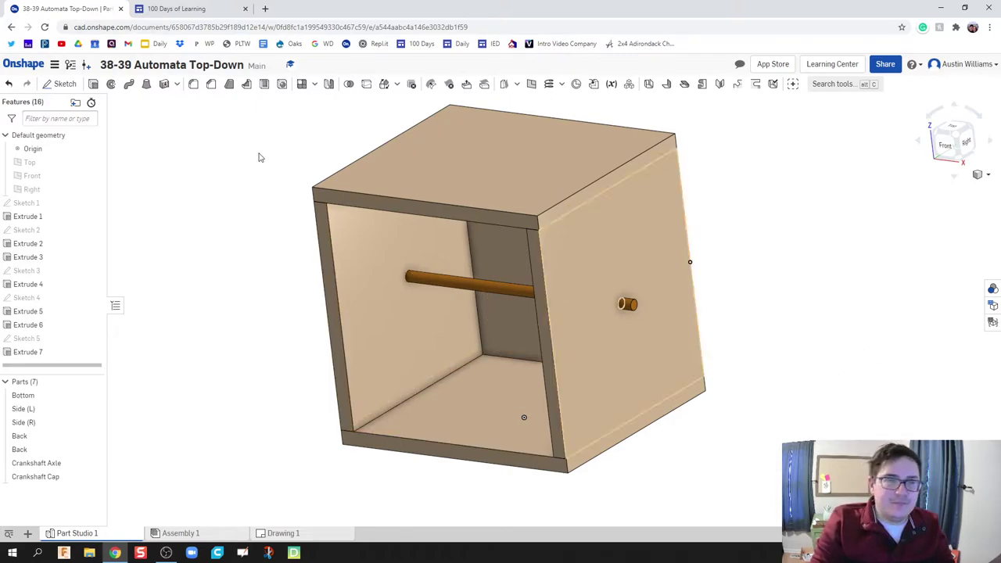
pyautogui.click(59, 84)
pyautogui.click(596, 340)
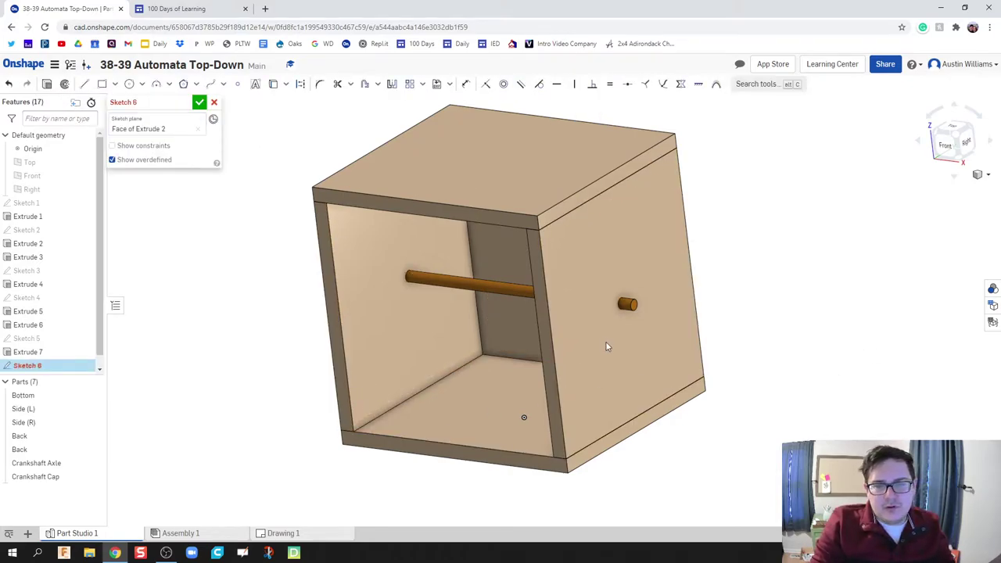
pyautogui.rightClick(606, 344)
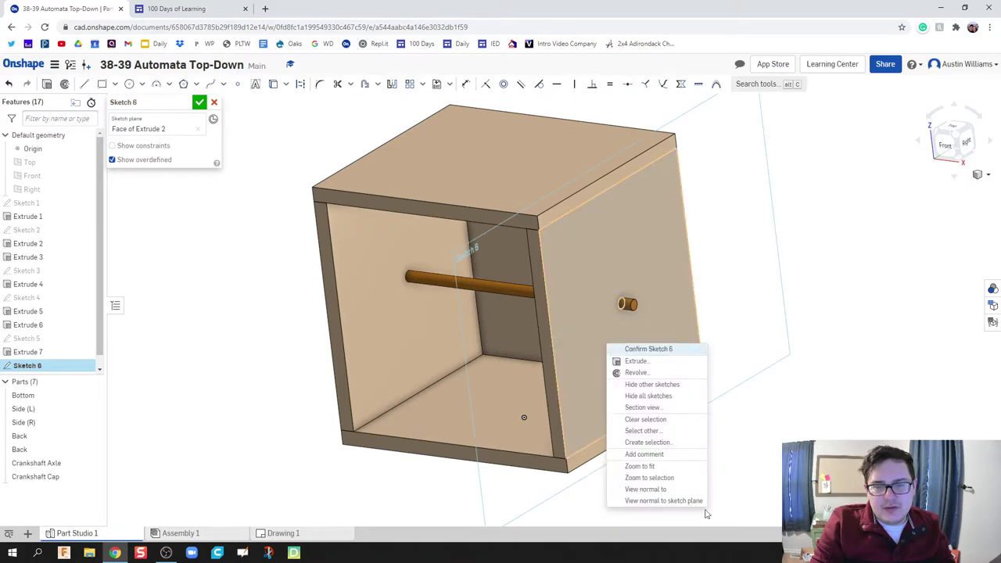
pyautogui.click(666, 501)
# Step: Sketch a circle centred on the axle and dimension its diameter as 3/16 in
pyautogui.scroll(5, 573, 313)
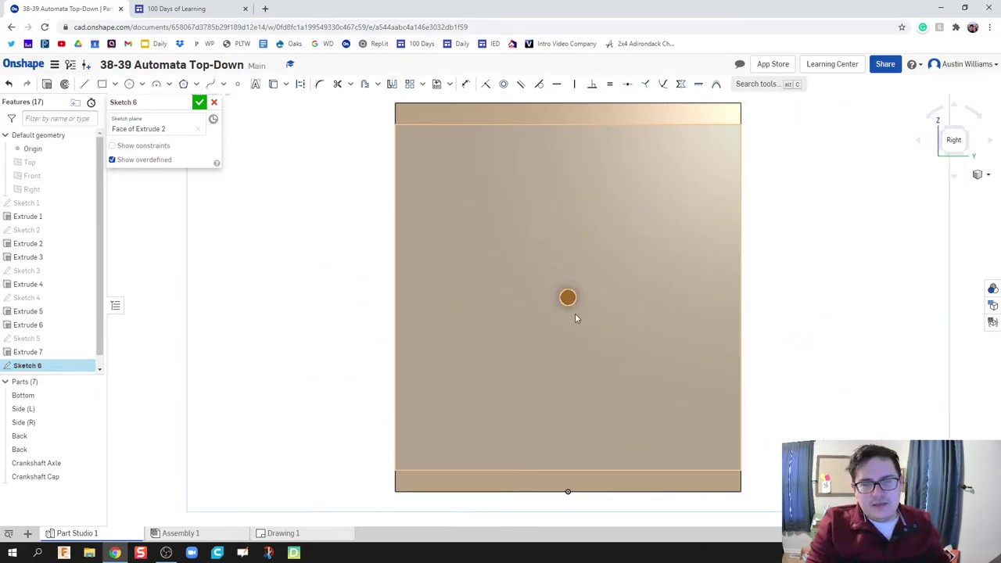
pyautogui.press('c')
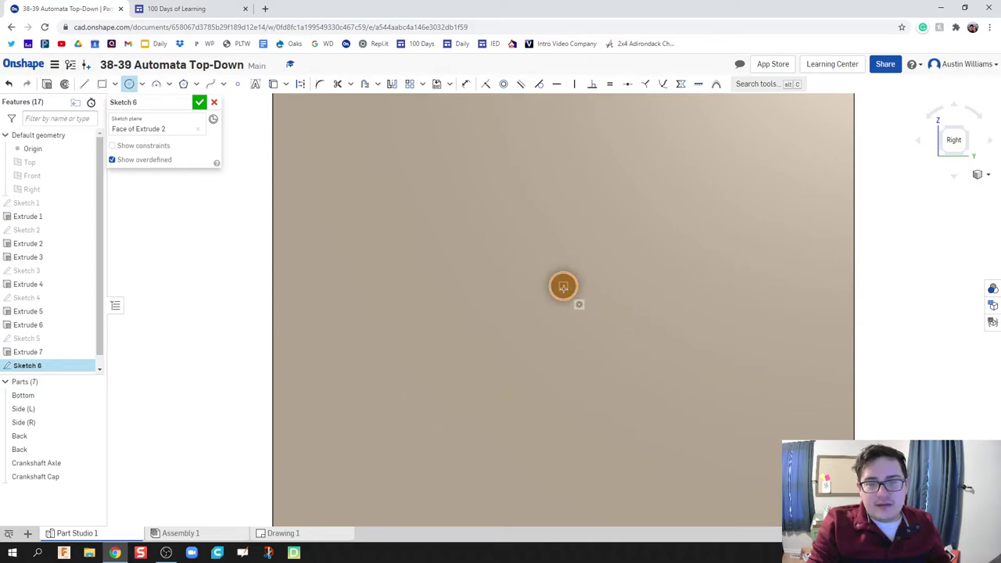
pyautogui.click(563, 286)
pyautogui.click(557, 307)
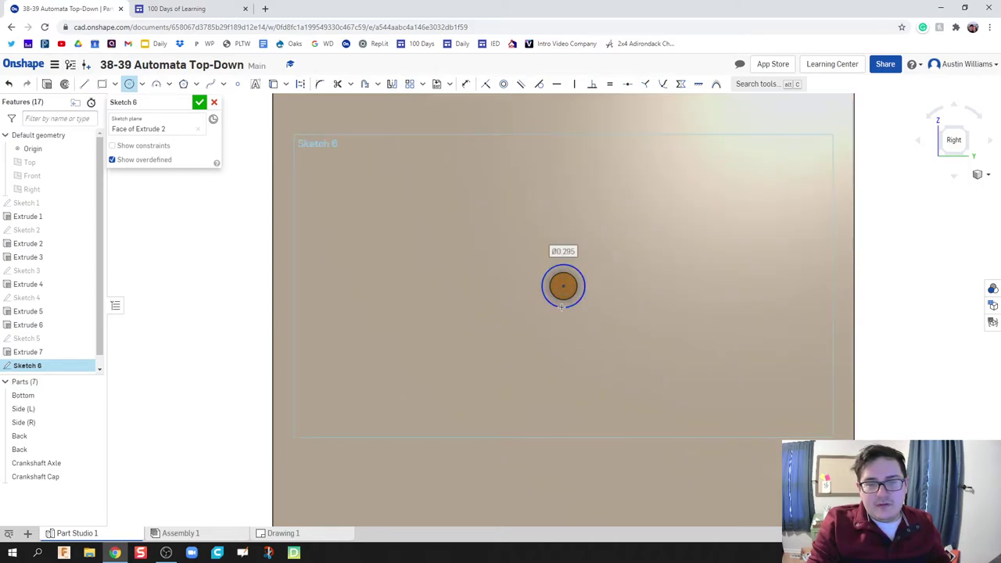
pyautogui.press('d')
pyautogui.click(592, 278)
pyautogui.click(637, 278)
pyautogui.write('3/')
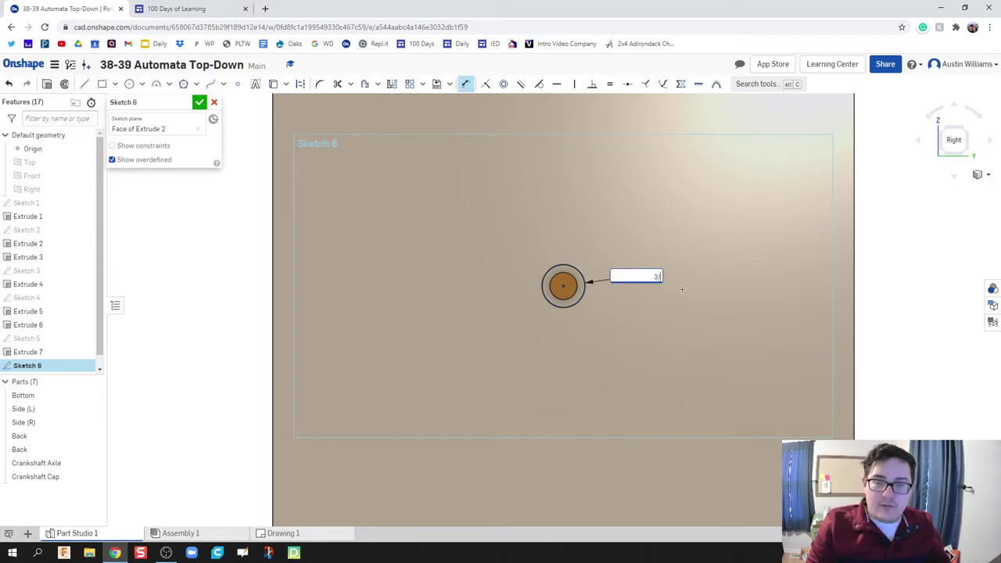
pyautogui.press('Return')
pyautogui.scroll(1, 624, 308)
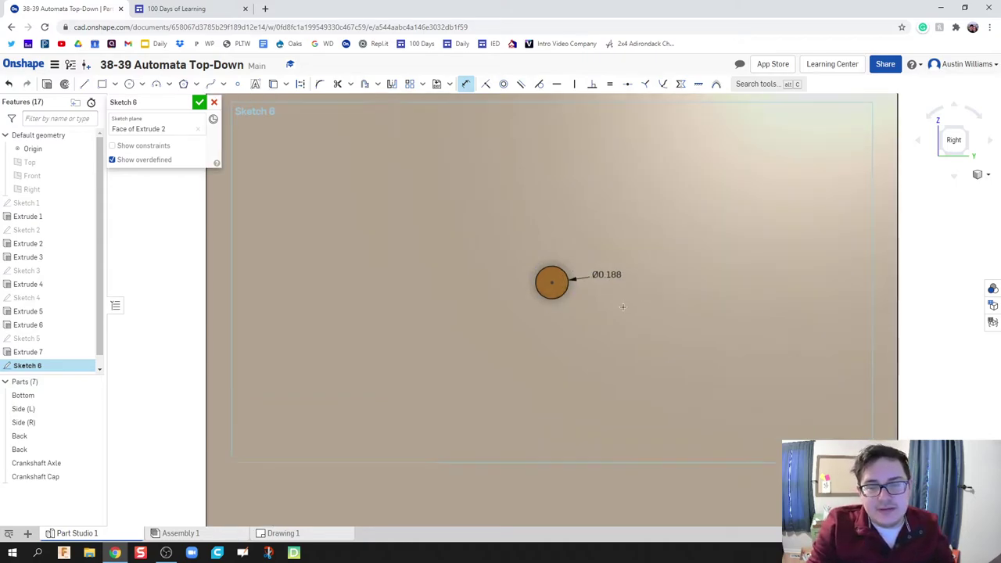
# Step: Return to the face-on sketch view and draw a larger circle about 0.95 in in diameter, centred on the axle
pyautogui.scroll(-3, 619, 308)
pyautogui.moveTo(608, 331); pyautogui.dragTo(644, 338, button='right')
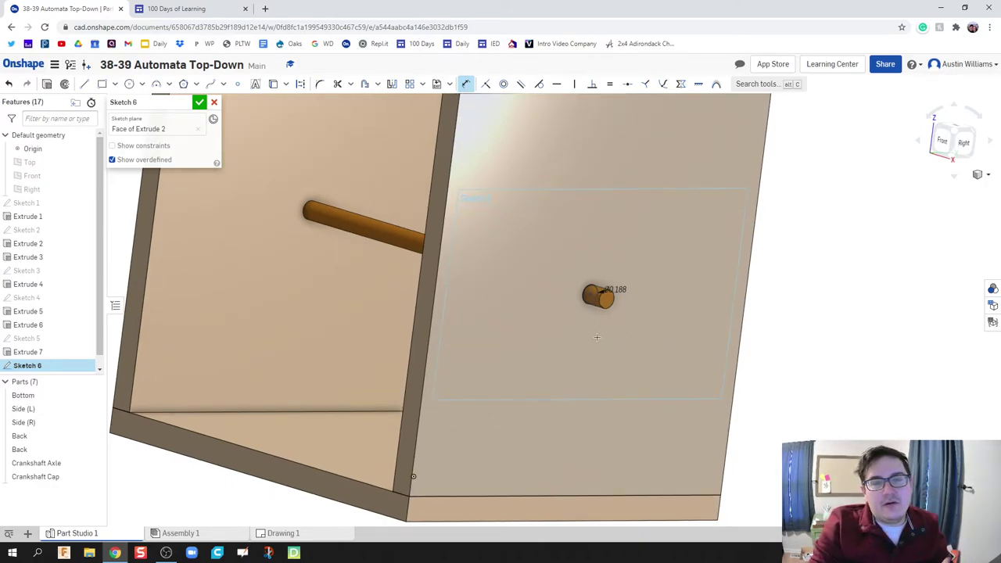
pyautogui.rightClick(609, 248)
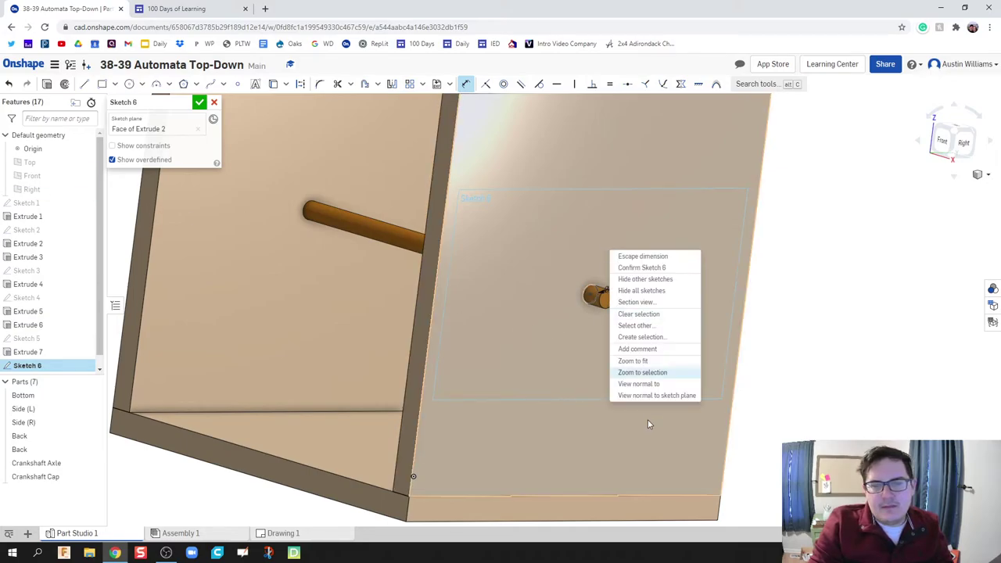
pyautogui.click(642, 385)
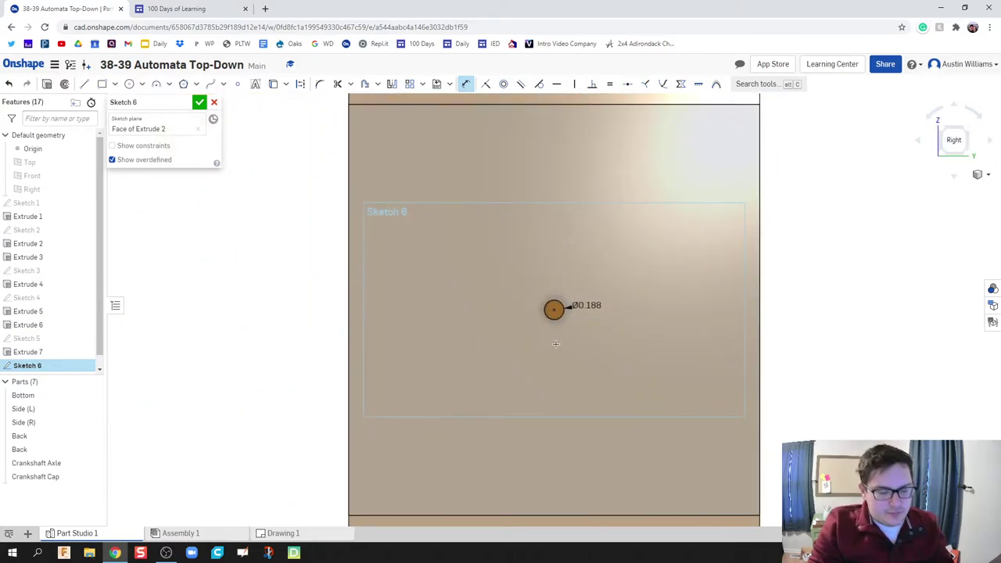
pyautogui.press('c')
pyautogui.click(554, 310)
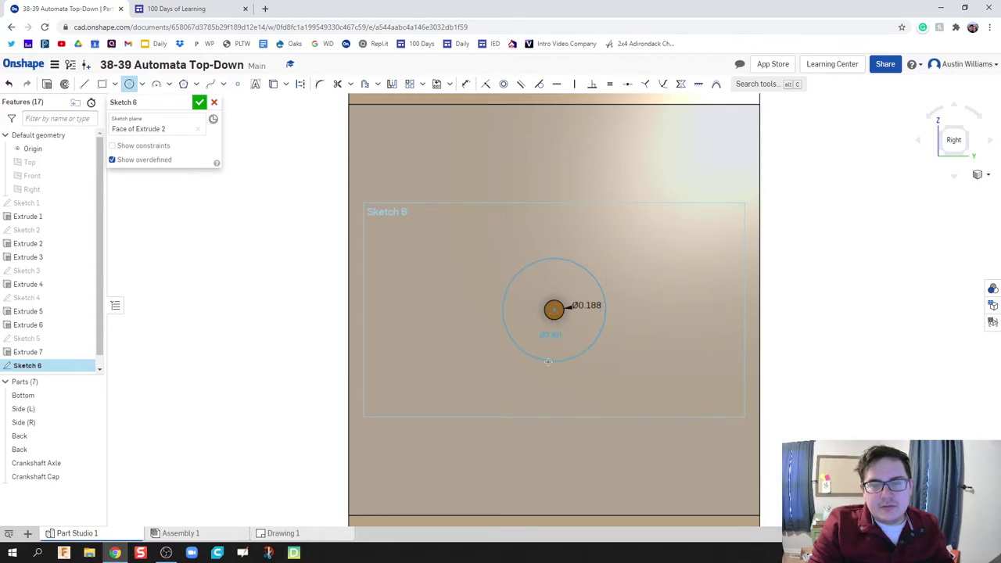
pyautogui.click(552, 357)
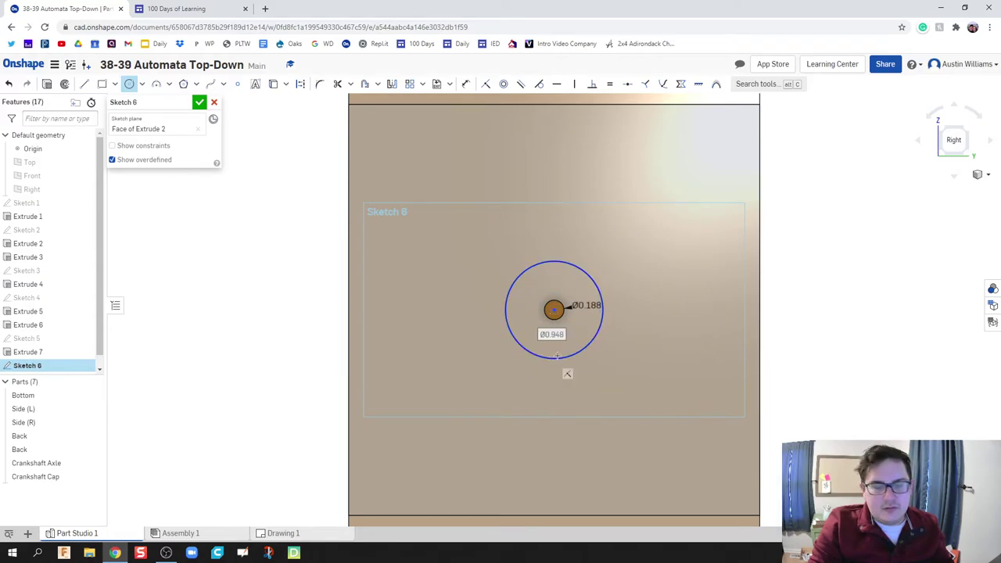
# Step: Dimension the larger circle's diameter as 1 in
pyautogui.press('d')
pyautogui.click(602, 316)
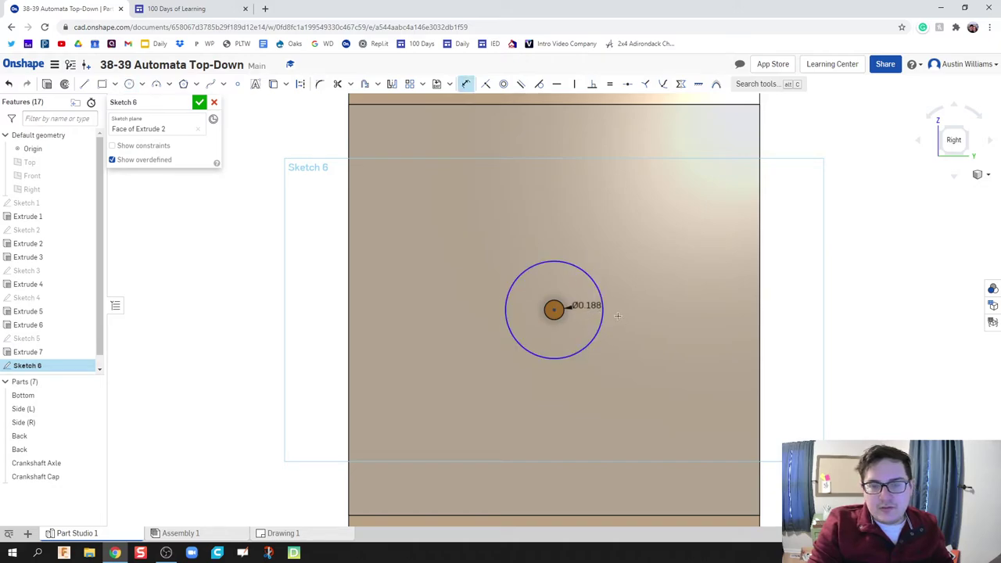
pyautogui.click(648, 315)
pyautogui.write('1')
pyautogui.press('Return')
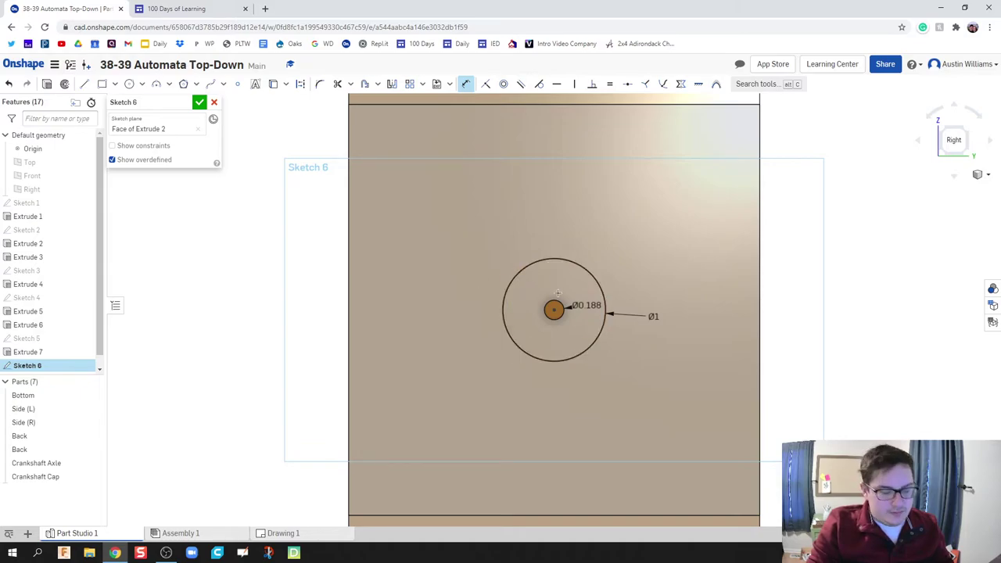
# Step: Draw a vertical line upward from the axle's centre and dimension its length as 1.5 in
pyautogui.press('l')
pyautogui.click(553, 309)
pyautogui.click(554, 188)
pyautogui.press('d')
pyautogui.click(555, 223)
pyautogui.click(605, 227)
pyautogui.write('1')
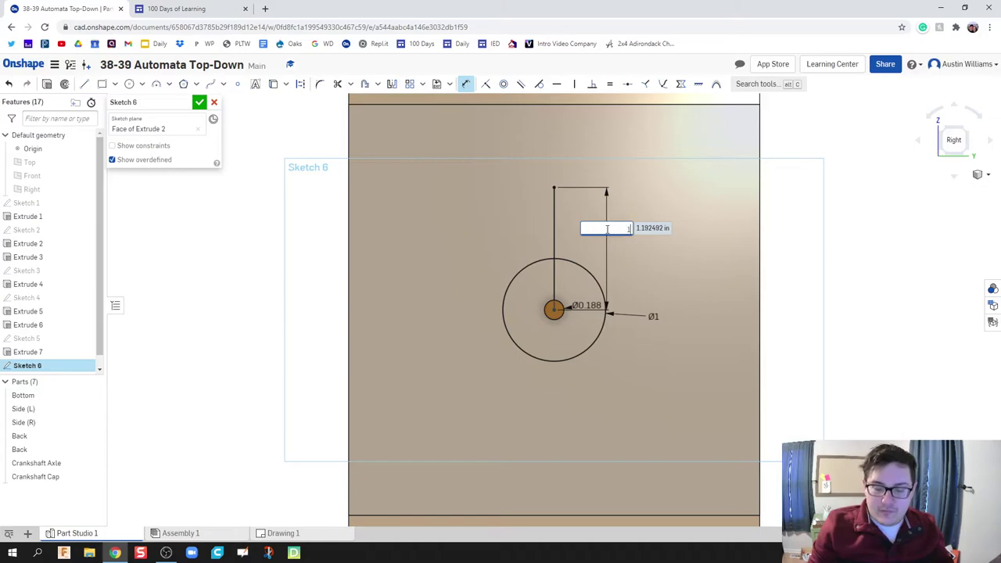
pyautogui.write('.5')
pyautogui.press('Return')
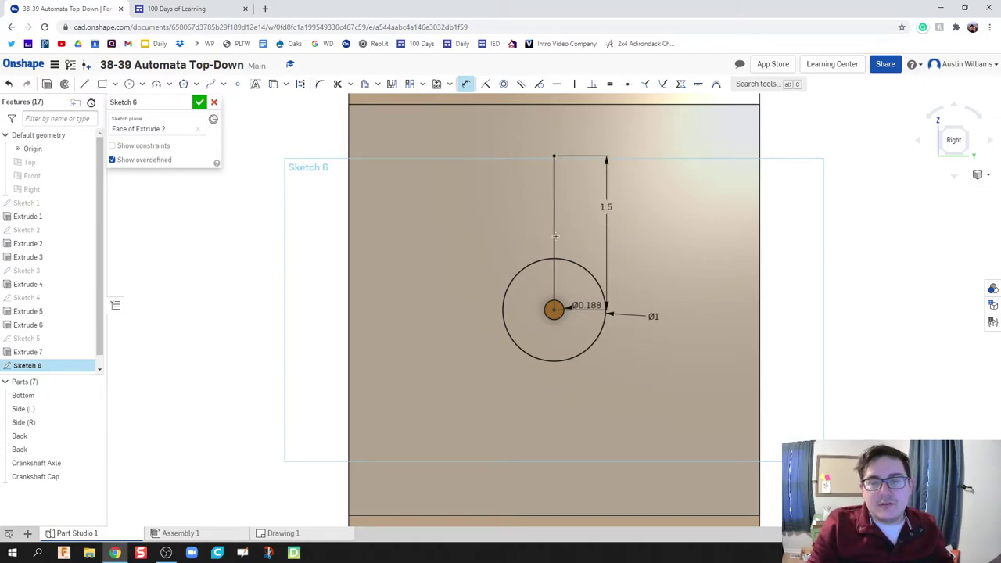
# Step: Sketch two concentric circles, one small and one larger, centred on the vertical line's upper endpoint
pyautogui.scroll(-1, 554, 235)
pyautogui.press('c')
pyautogui.click(554, 168)
pyautogui.click(553, 191)
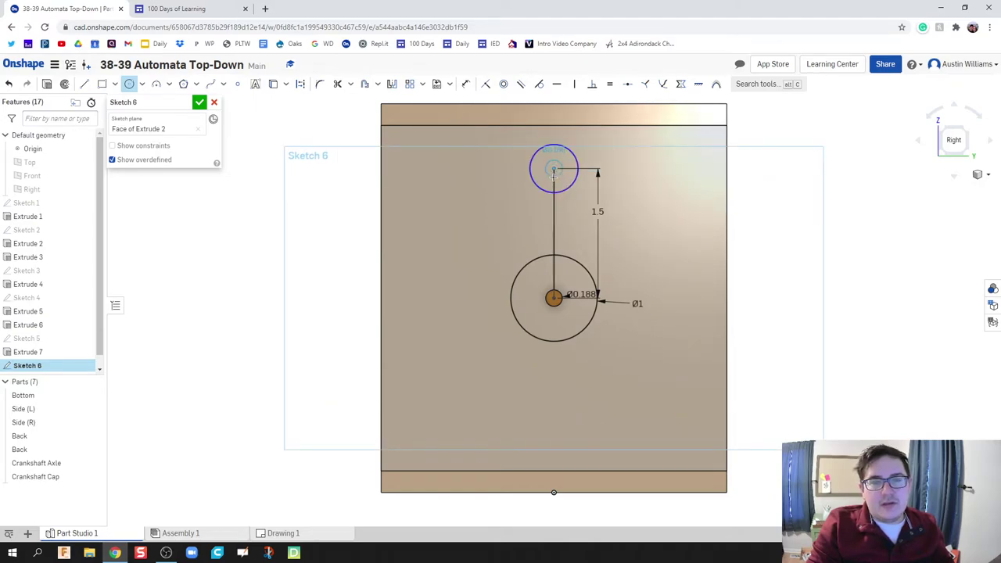
pyautogui.click(553, 174)
# Step: Draw two slanted lines, one on each side, joining the upper outer circle to the 1 in circle
pyautogui.press('l')
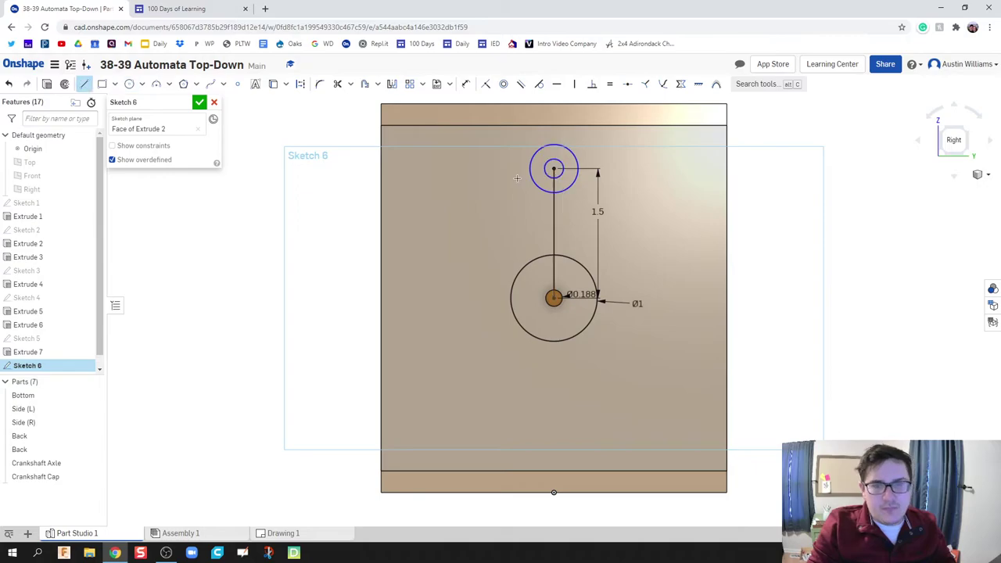
pyautogui.click(528, 168)
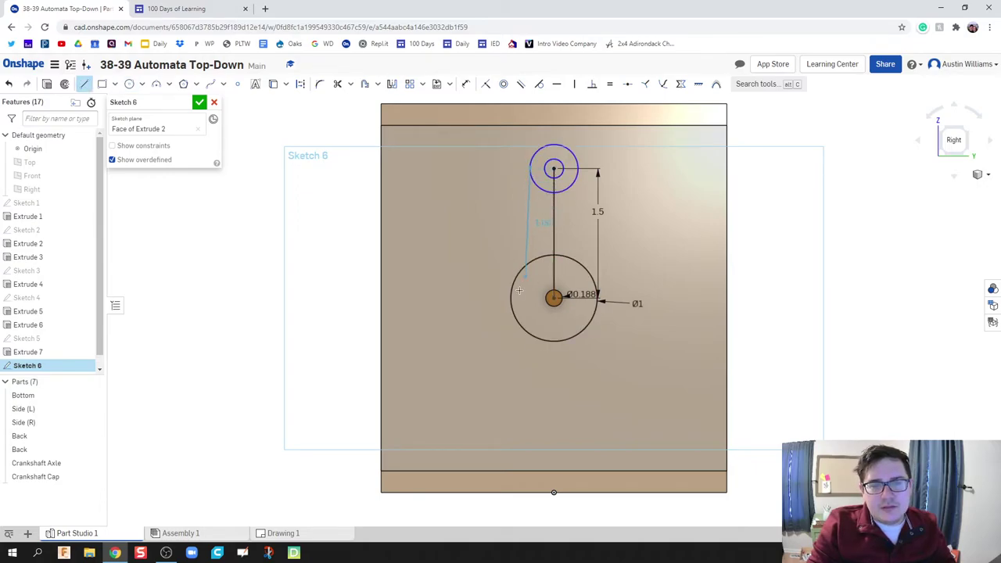
pyautogui.click(511, 284)
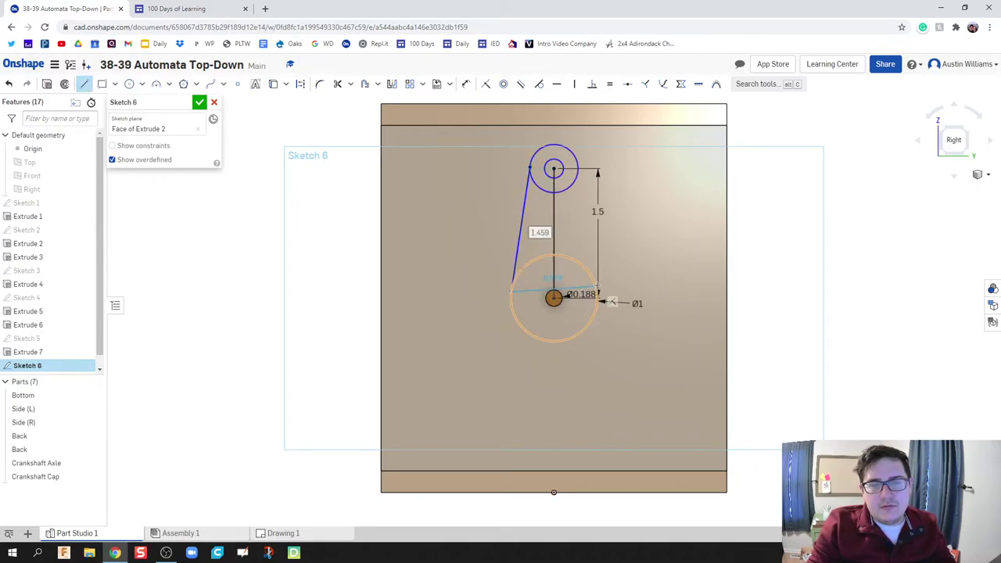
pyautogui.press('Escape')
pyautogui.press('l')
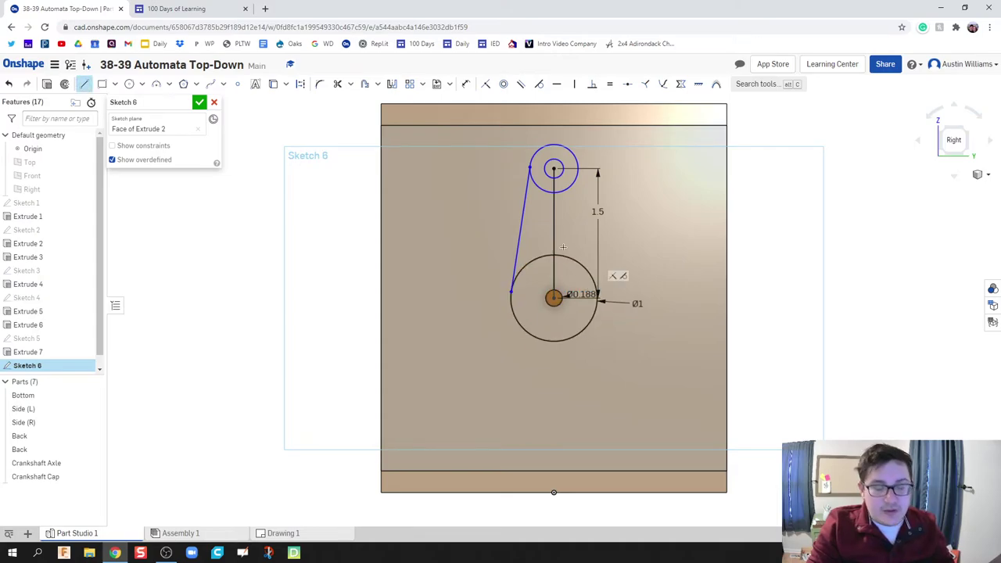
pyautogui.click(576, 167)
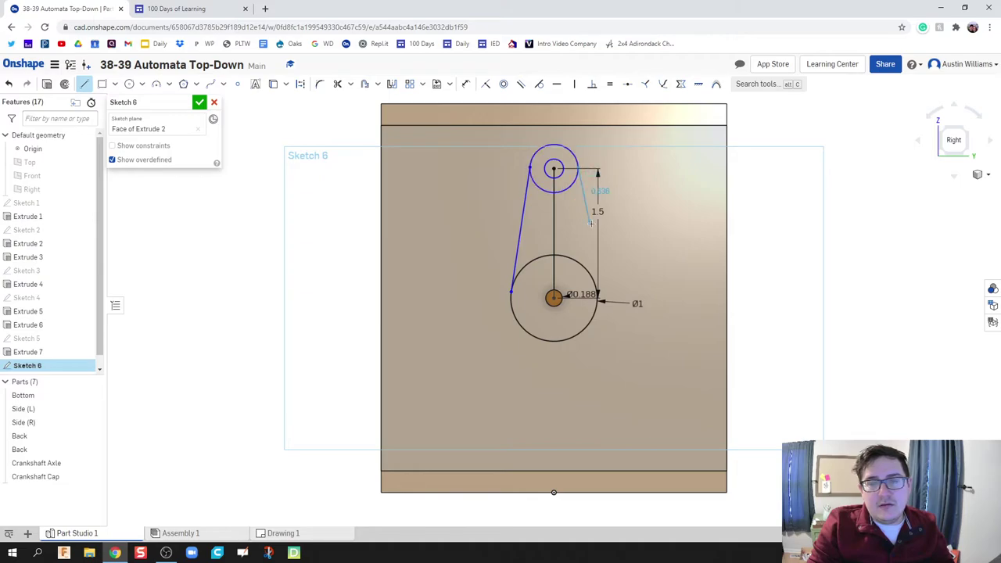
pyautogui.click(597, 294)
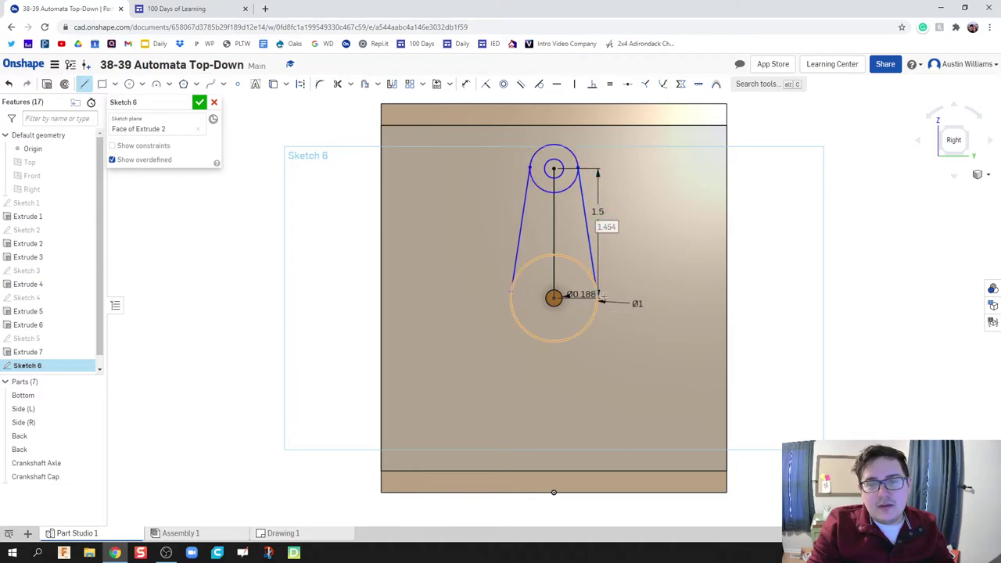
pyautogui.press('Escape')
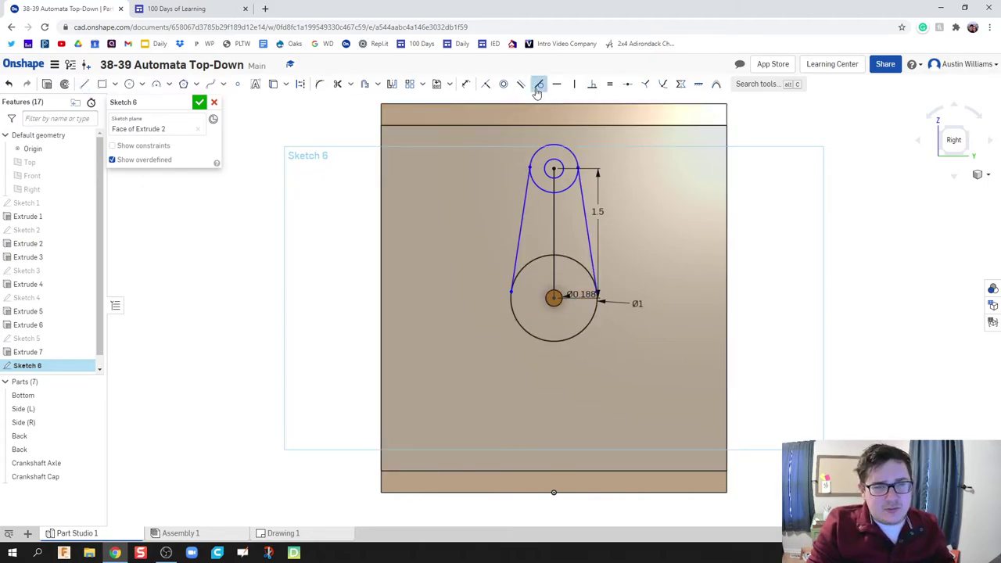
# Step: Apply Tangent constraints between the slanted side lines and the circles they join
pyautogui.click(529, 167)
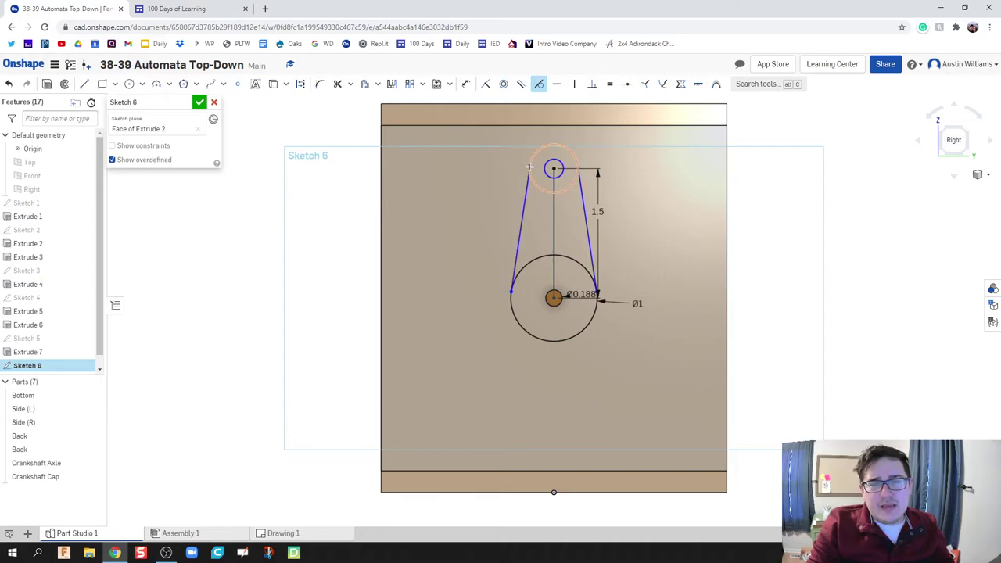
pyautogui.click(525, 179)
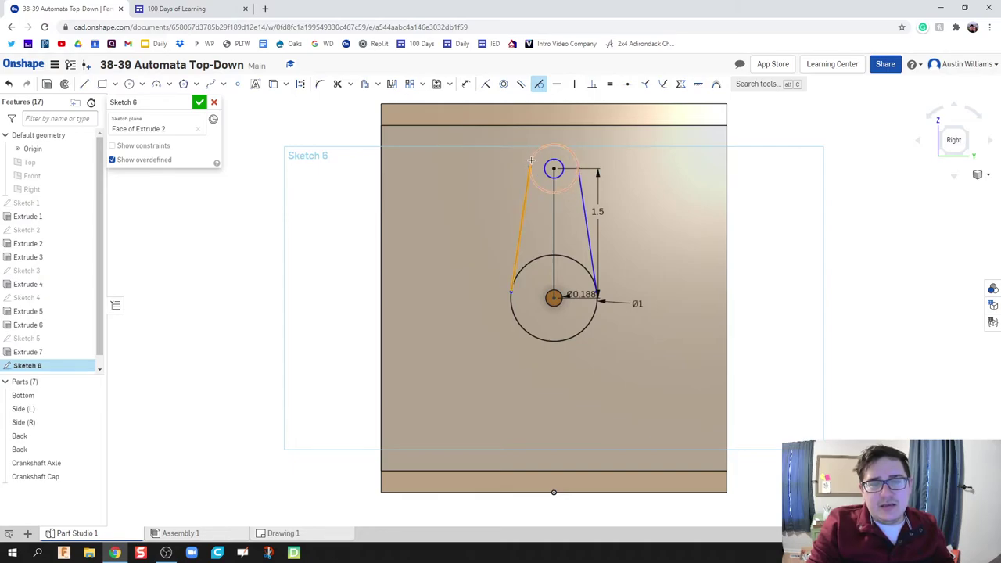
pyautogui.click(531, 159)
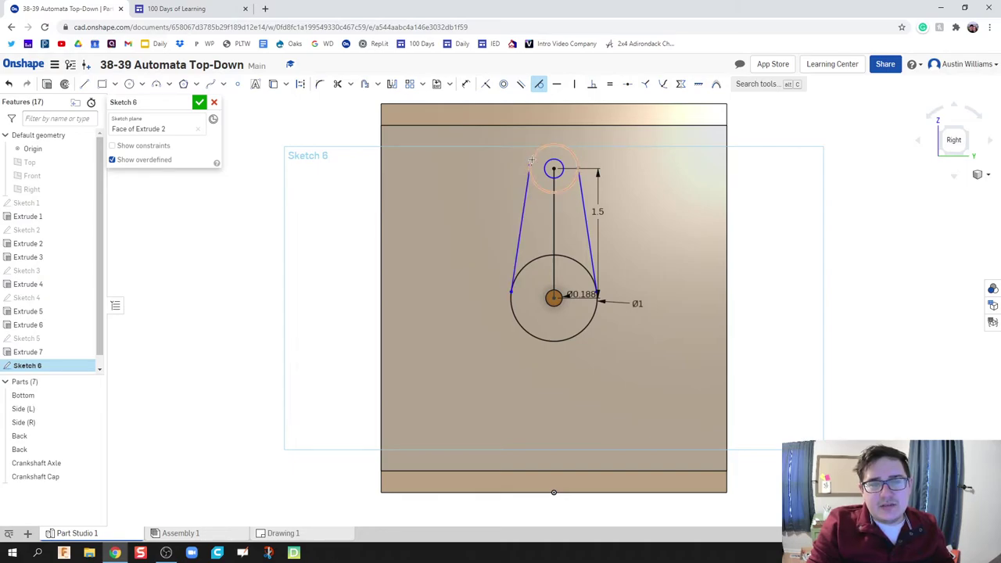
pyautogui.click(579, 182)
pyautogui.click(575, 158)
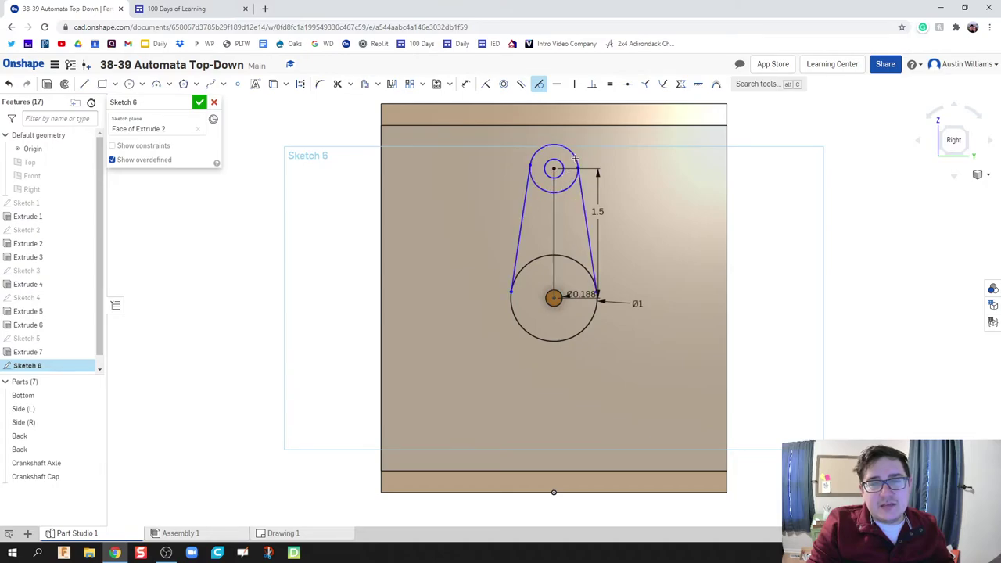
pyautogui.click(519, 251)
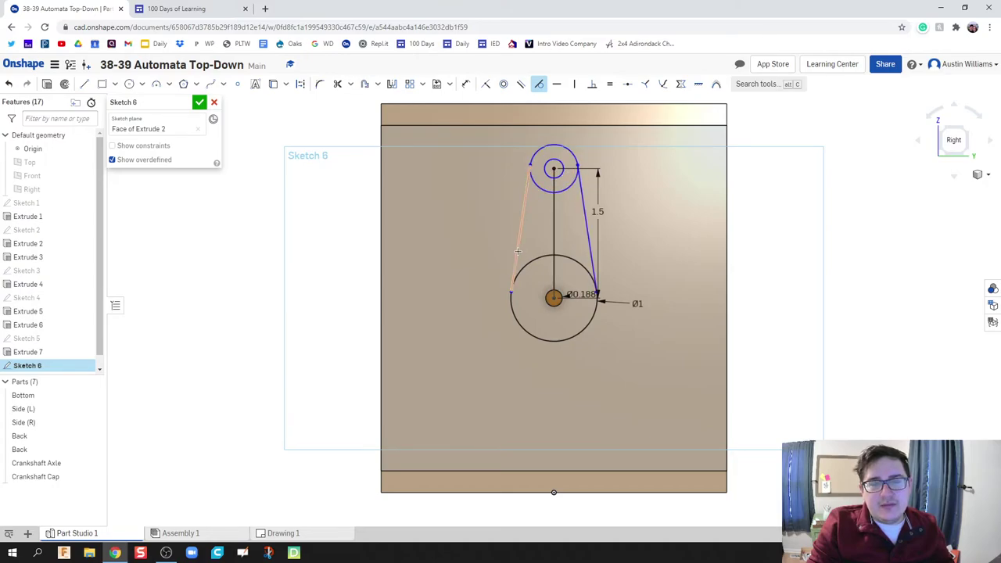
pyautogui.click(523, 267)
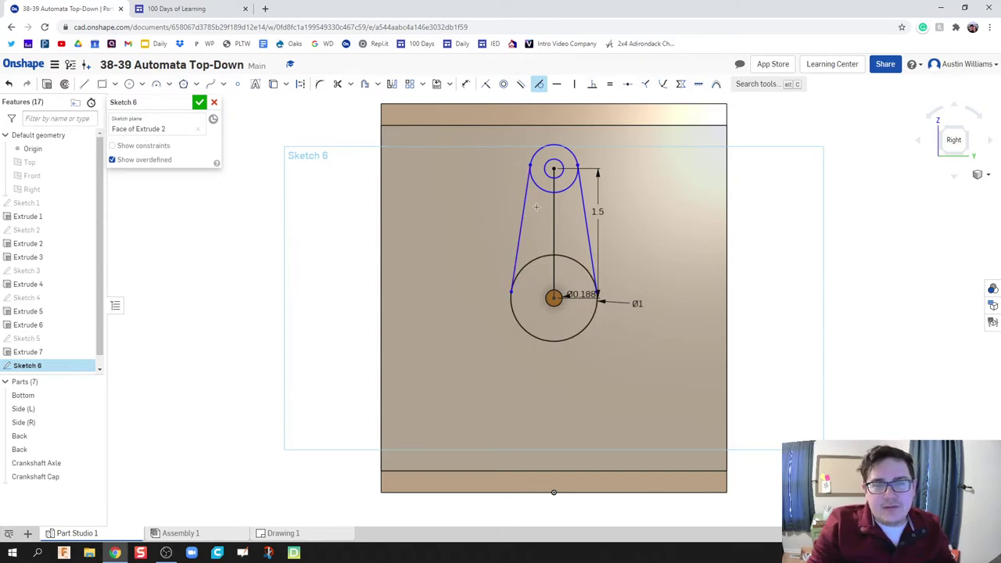
# Step: Dimension the small upper circle's diameter as 3/16 in
pyautogui.press('d')
pyautogui.click(558, 177)
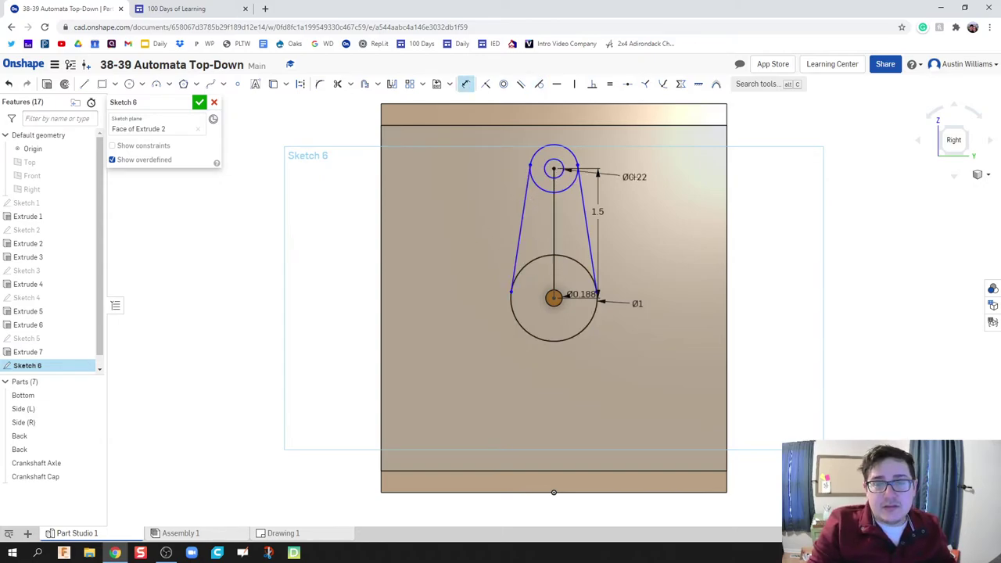
pyautogui.click(635, 168)
pyautogui.write('3/16')
pyautogui.press('Return')
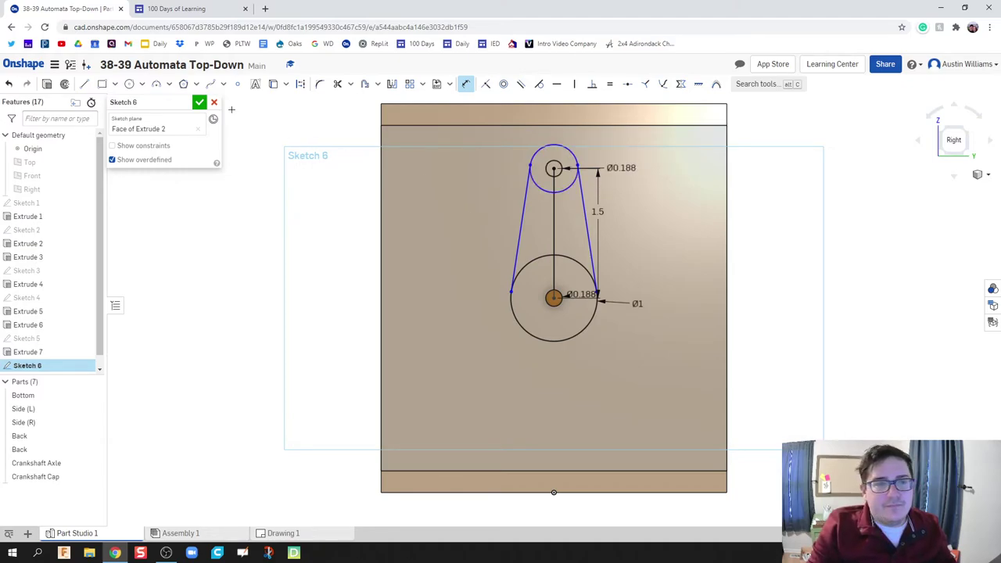
# Step: Trim the circle arcs inside the crank arm outline and finish the sketch
pyautogui.click(336, 84)
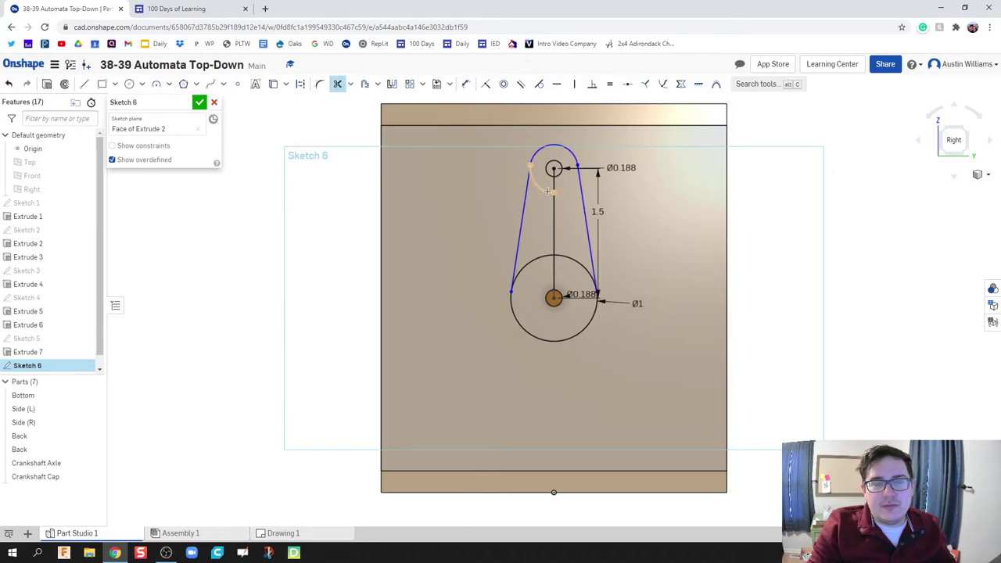
pyautogui.click(529, 260)
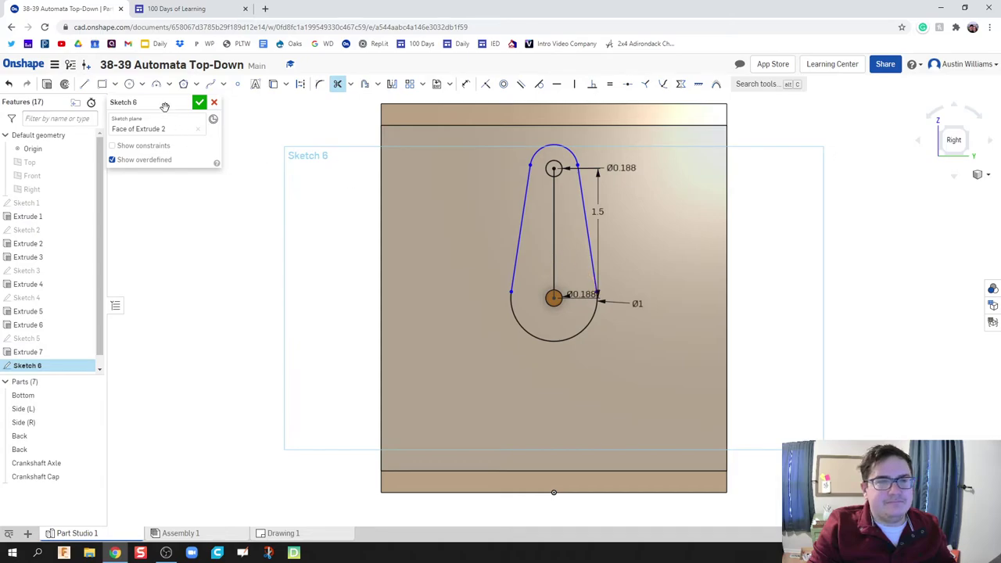
pyautogui.click(199, 103)
# Step: Extrude the crank arm region of the sketch 0.25 in outward as a new part
pyautogui.moveTo(226, 222); pyautogui.dragTo(272, 233, button='right')
pyautogui.hotkey('shift', 'e')
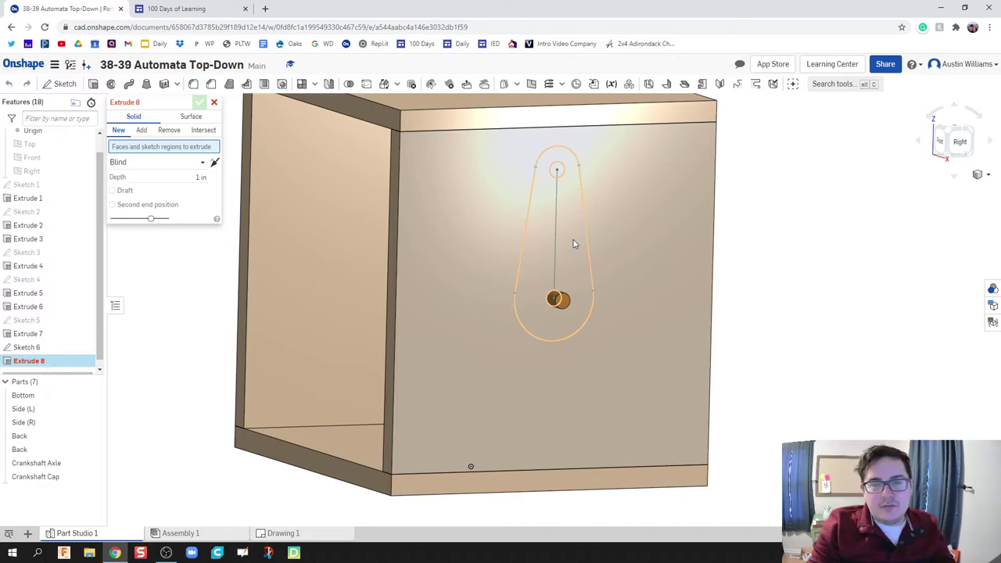
pyautogui.click(574, 241)
pyautogui.click(193, 186)
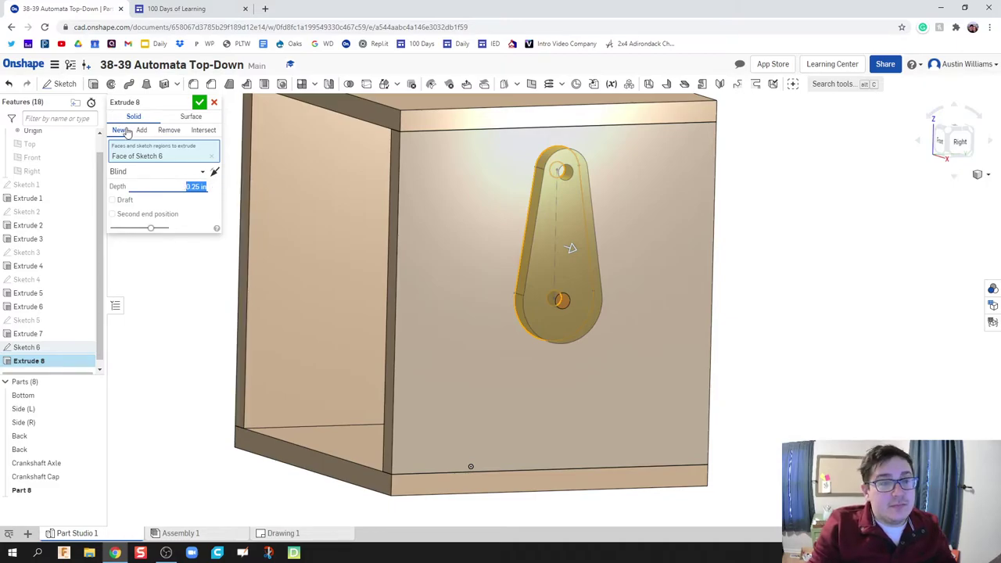
pyautogui.click(200, 102)
# Step: Rename the crank arm part as Handle Base
pyautogui.moveTo(265, 230); pyautogui.dragTo(291, 245, button='right')
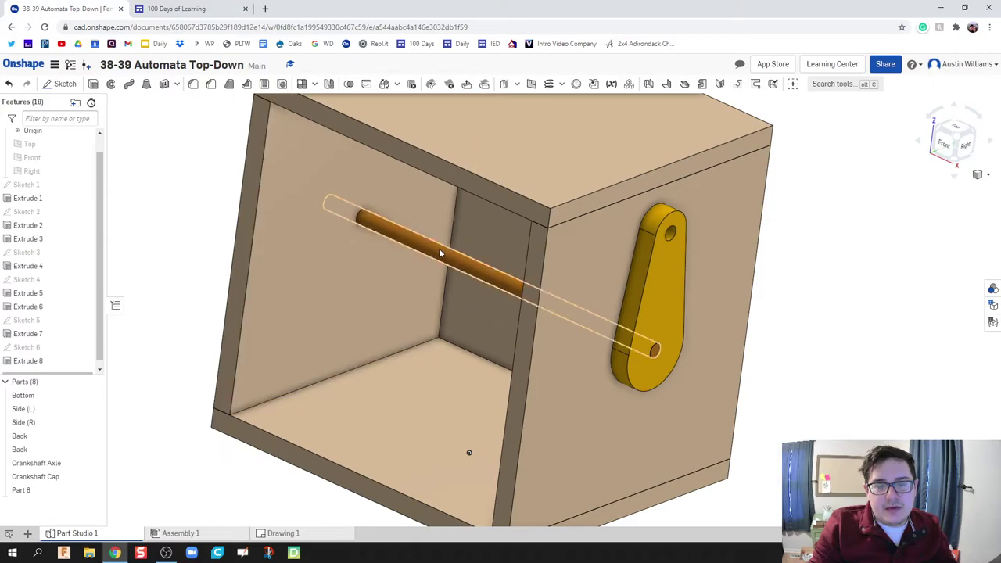
pyautogui.rightClick(34, 490)
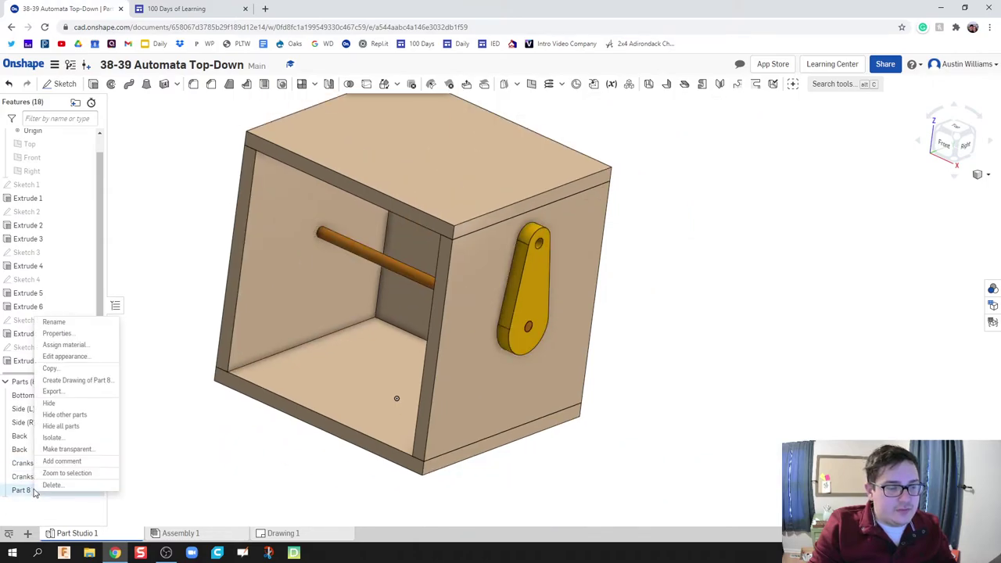
pyautogui.click(76, 323)
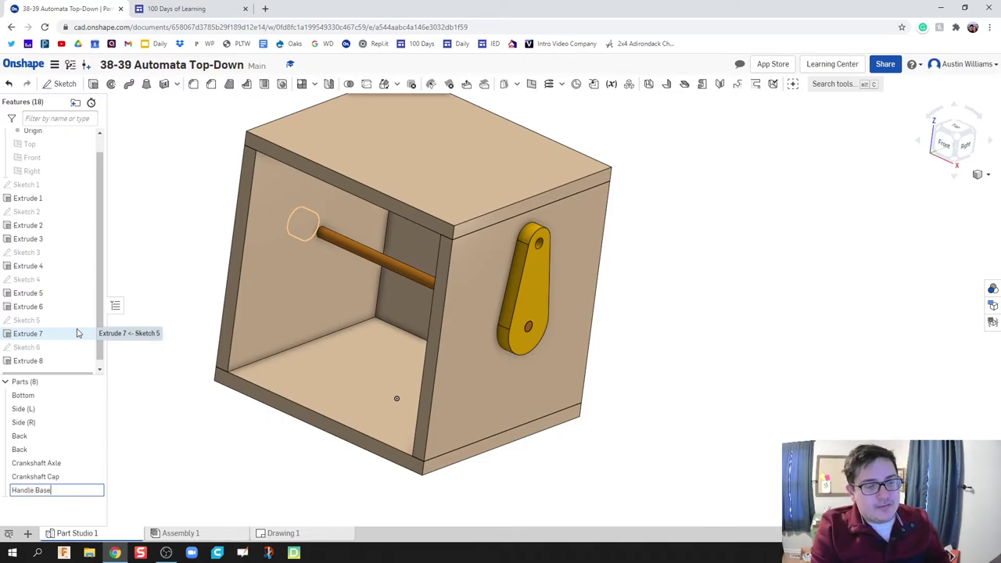
pyautogui.write('Handle Base')
pyautogui.click(239, 496)
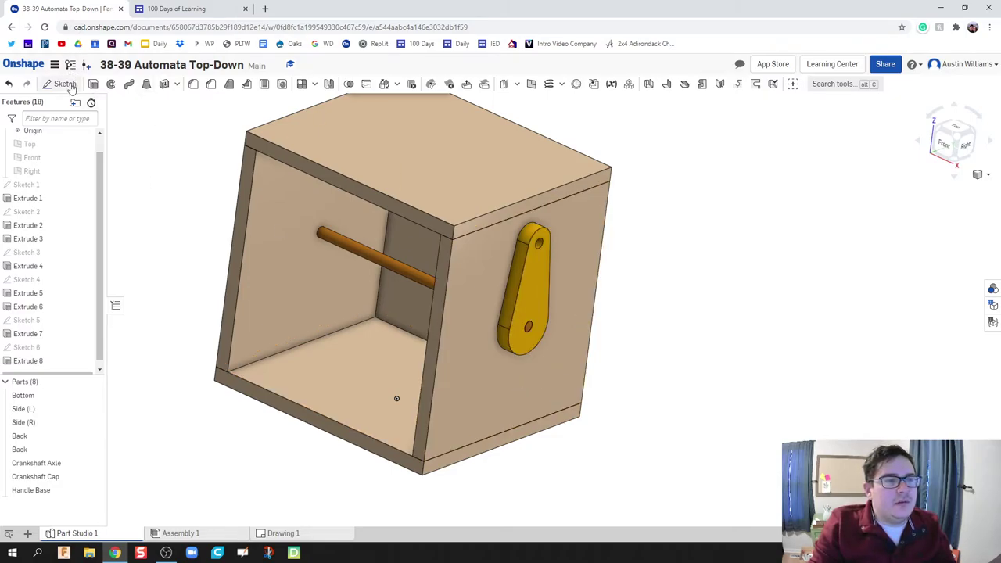
# Step: Show Sketch 6 and extrude its small upper circle 1.5 in outward as a new part
pyautogui.click(112, 85)
pyautogui.moveTo(787, 274); pyautogui.dragTo(763, 258, button='right')
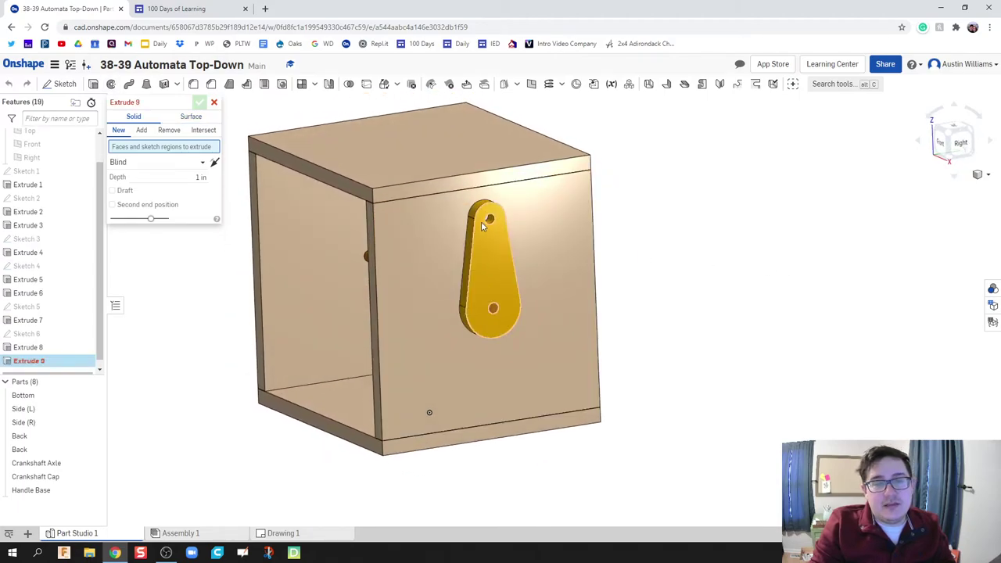
pyautogui.moveTo(541, 291); pyautogui.dragTo(503, 290, button='right')
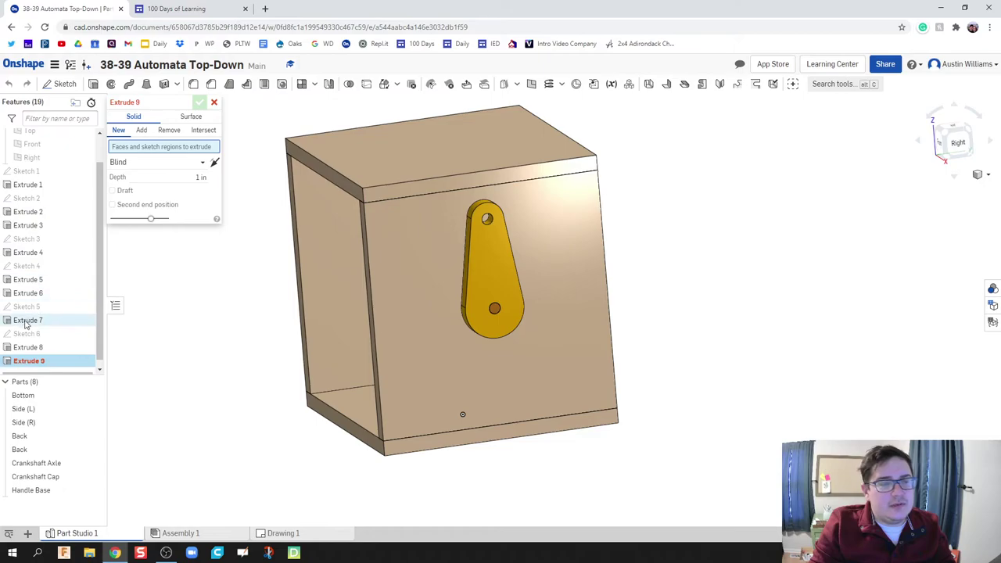
pyautogui.click(84, 334)
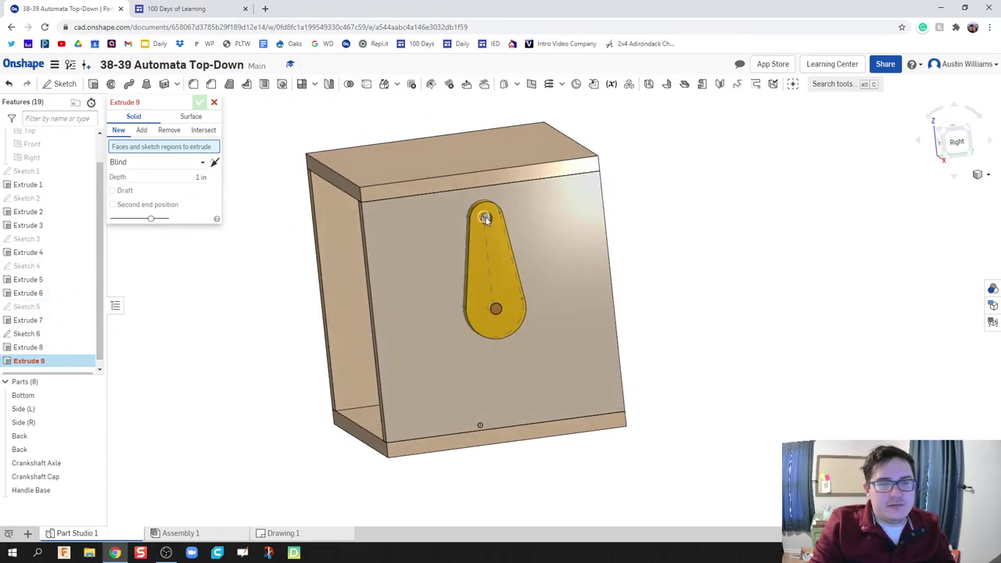
pyautogui.scroll(2, 485, 218)
pyautogui.click(486, 218)
pyautogui.moveTo(502, 217)
pyautogui.mouseDown(button='right')
pyautogui.moveTo(547, 297)
pyautogui.moveTo(573, 293)
pyautogui.moveTo(565, 295)
pyautogui.mouseUp(button='right')
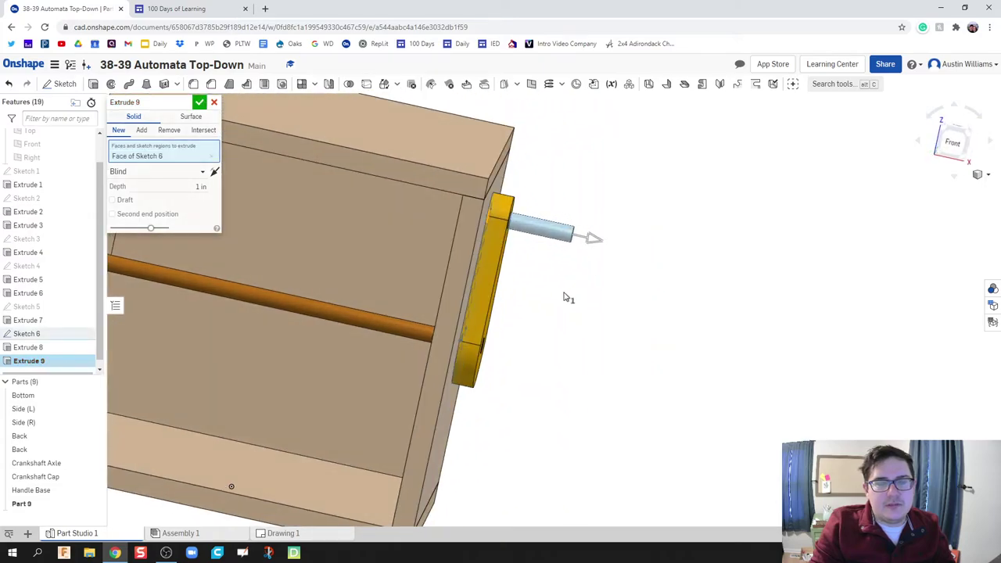
pyautogui.click(197, 186)
pyautogui.write('1.5')
pyautogui.press('Return')
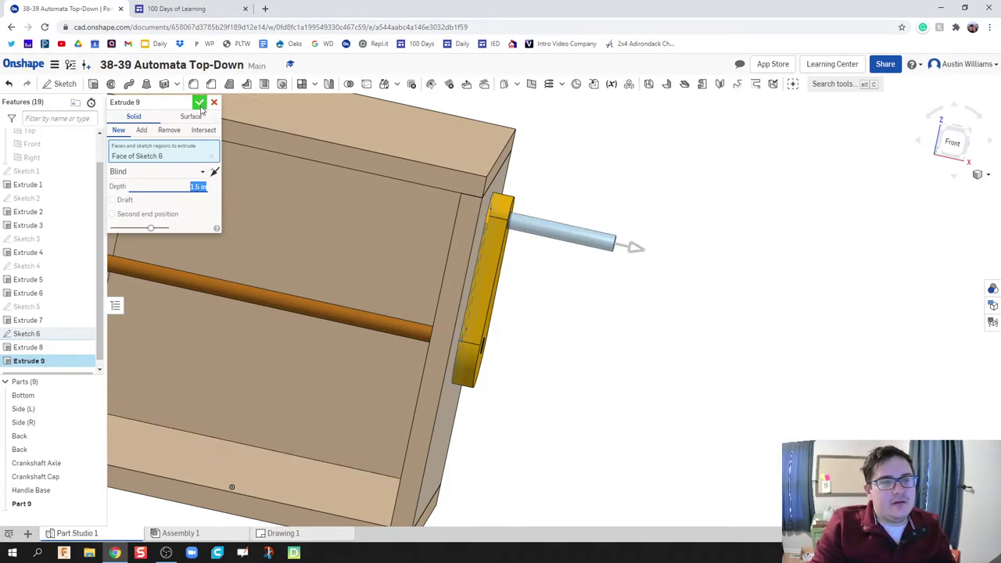
pyautogui.click(200, 105)
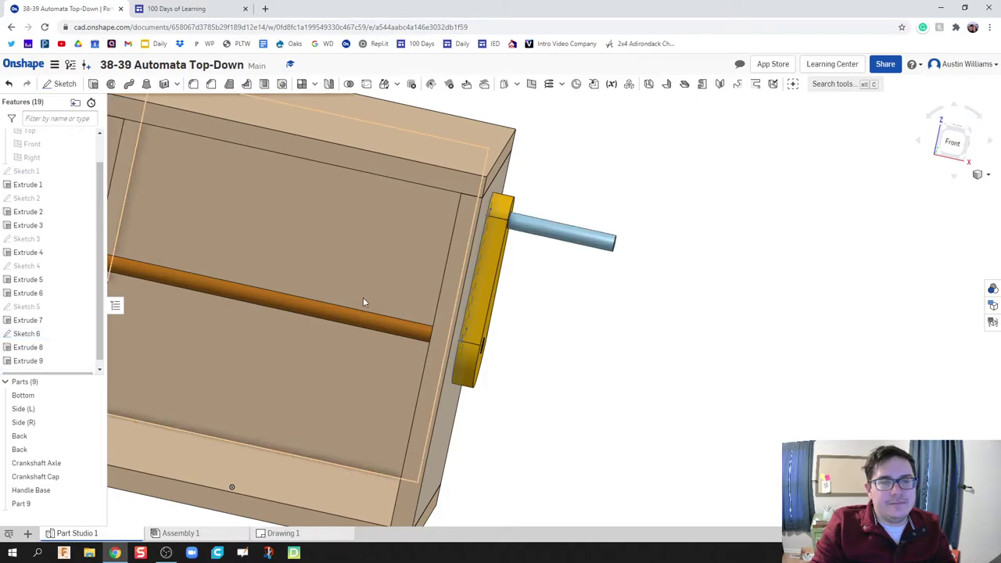
# Step: Rename the new peg part as Handle
pyautogui.rightClick(19, 503)
pyautogui.click(61, 334)
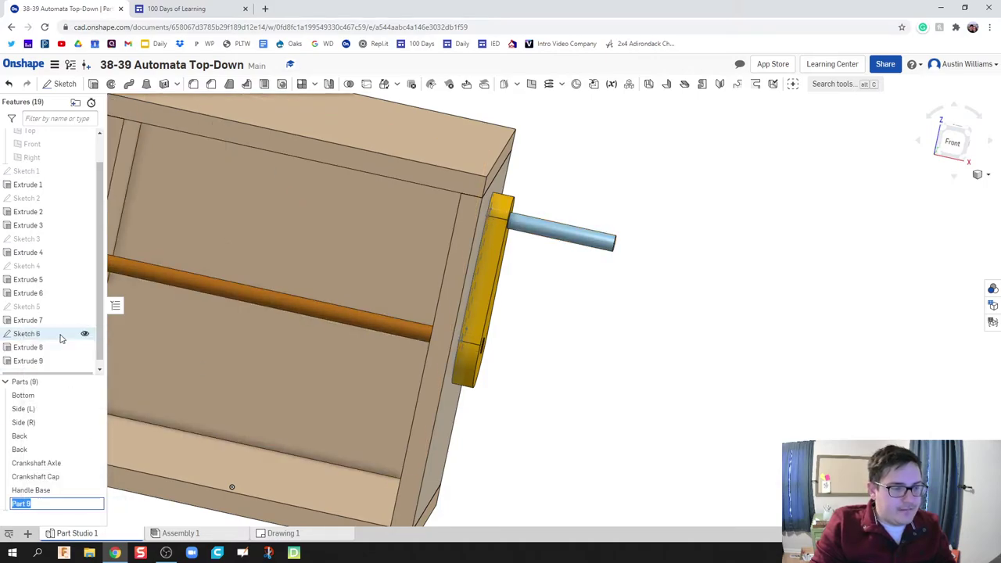
pyautogui.write('Handle')
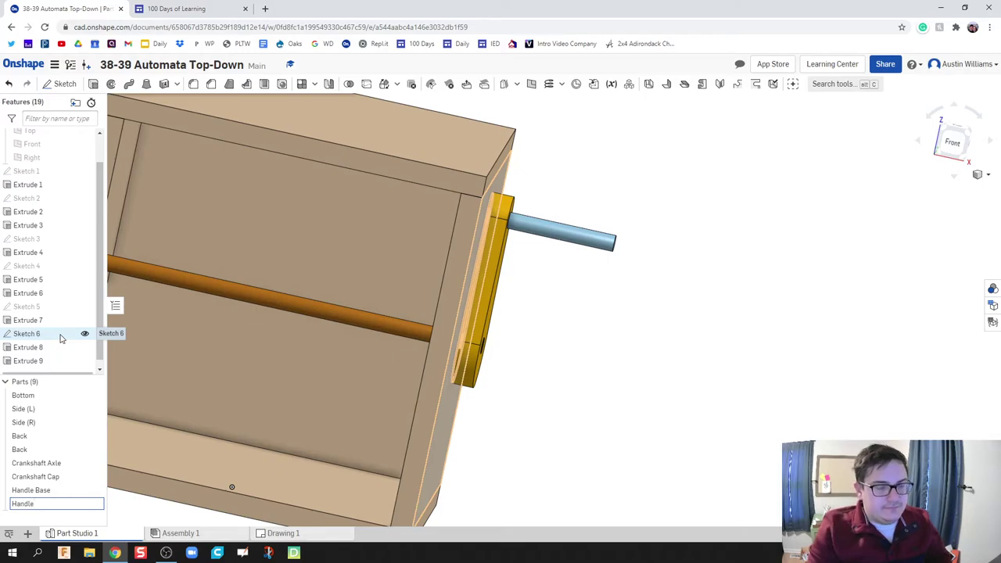
pyautogui.press('Return')
# Step: Set the Handle part's appearance colour to dark brown, #995A0E
pyautogui.scroll(-3, 624, 348)
pyautogui.moveTo(592, 351); pyautogui.dragTo(691, 350, button='right')
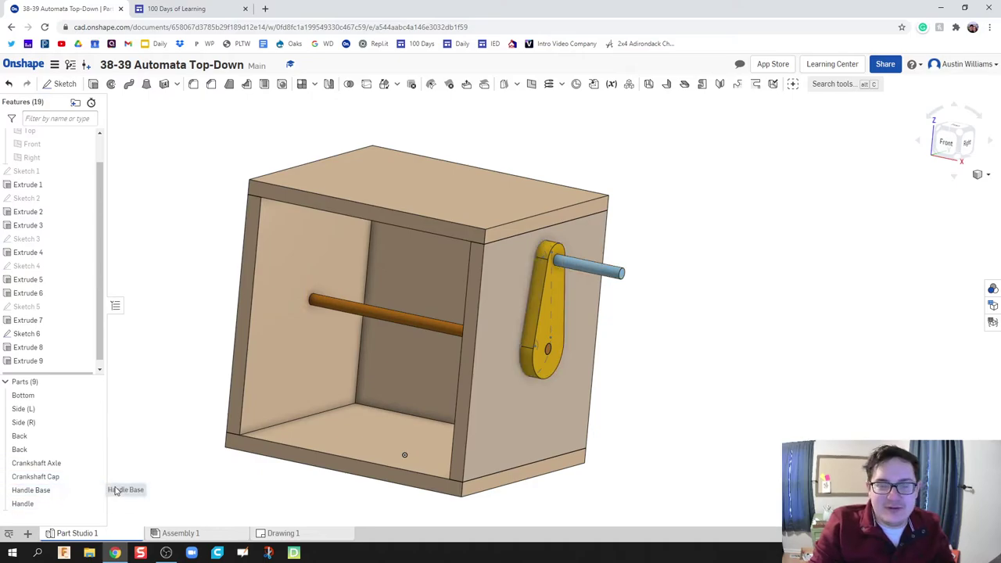
pyautogui.rightClick(24, 503)
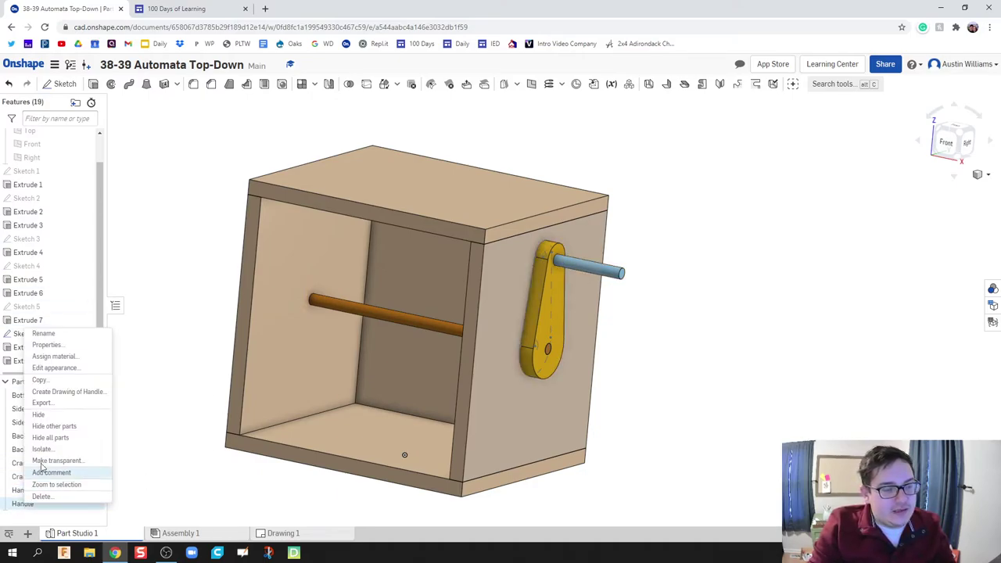
pyautogui.click(61, 368)
pyautogui.click(156, 416)
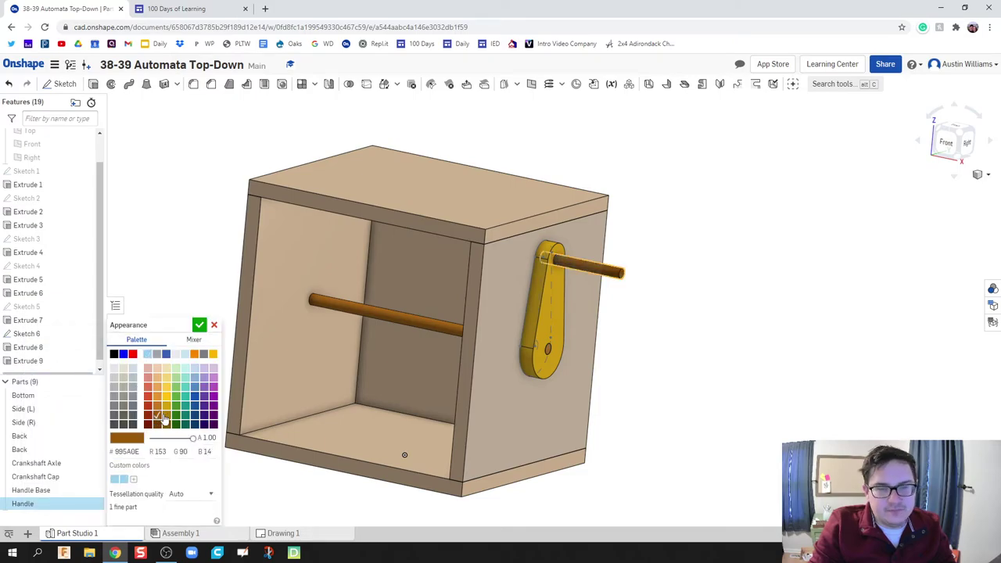
pyautogui.click(199, 324)
# Step: Change the Handle part's appearance colour to the lighter brown #C1761C
pyautogui.moveTo(196, 299); pyautogui.dragTo(215, 297, button='right')
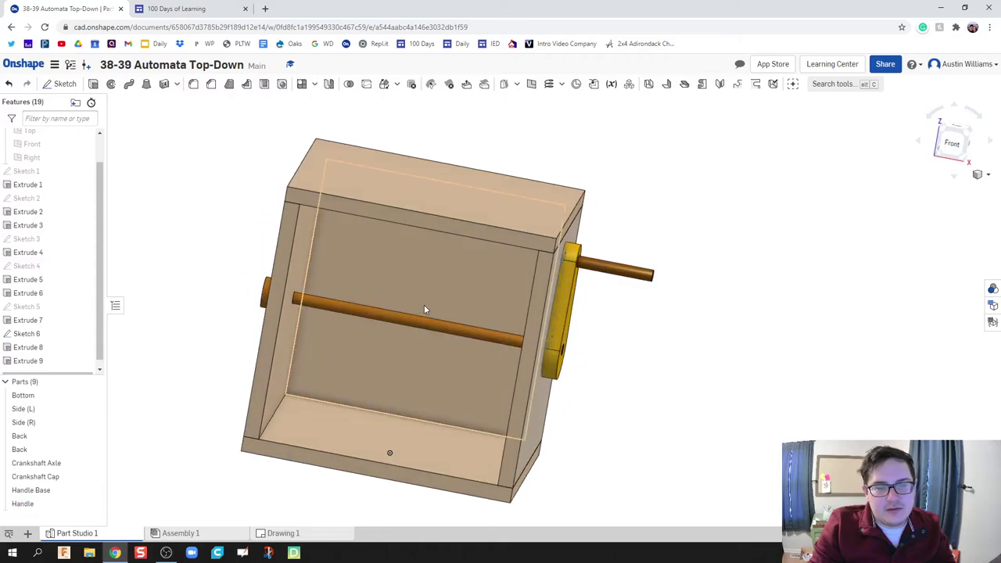
pyautogui.rightClick(29, 504)
pyautogui.click(64, 367)
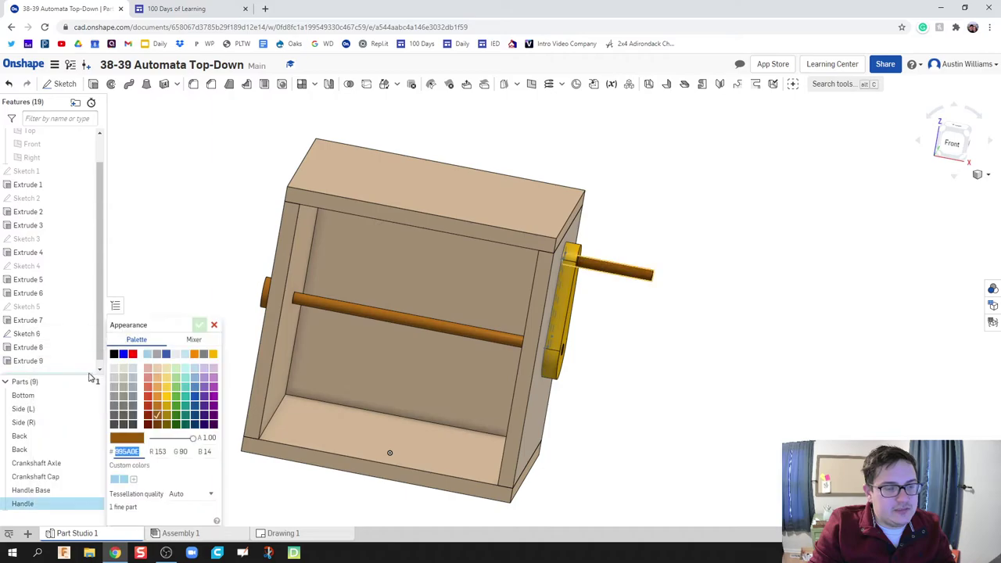
pyautogui.click(200, 325)
pyautogui.hotkey('shift', '7')
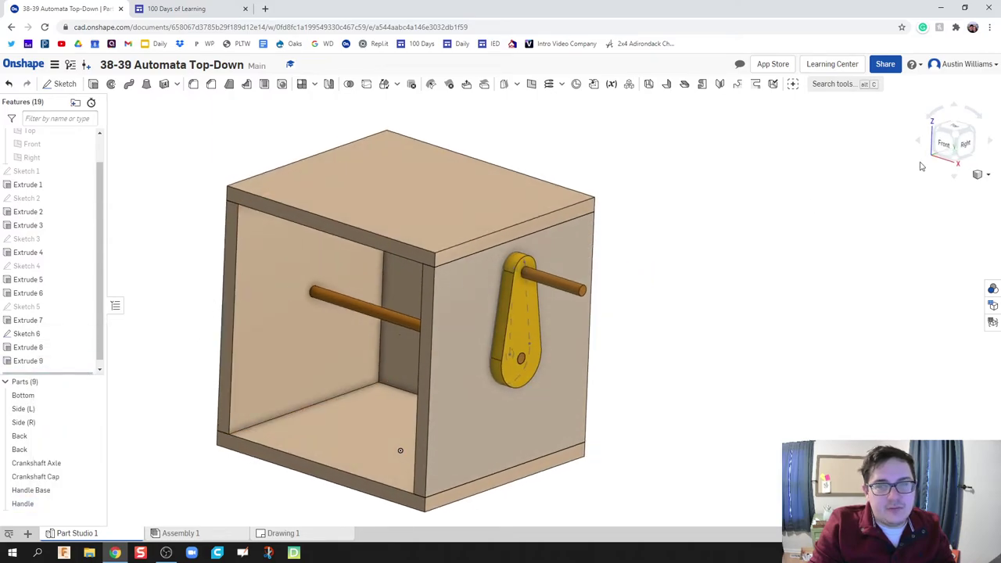
pyautogui.click(960, 132)
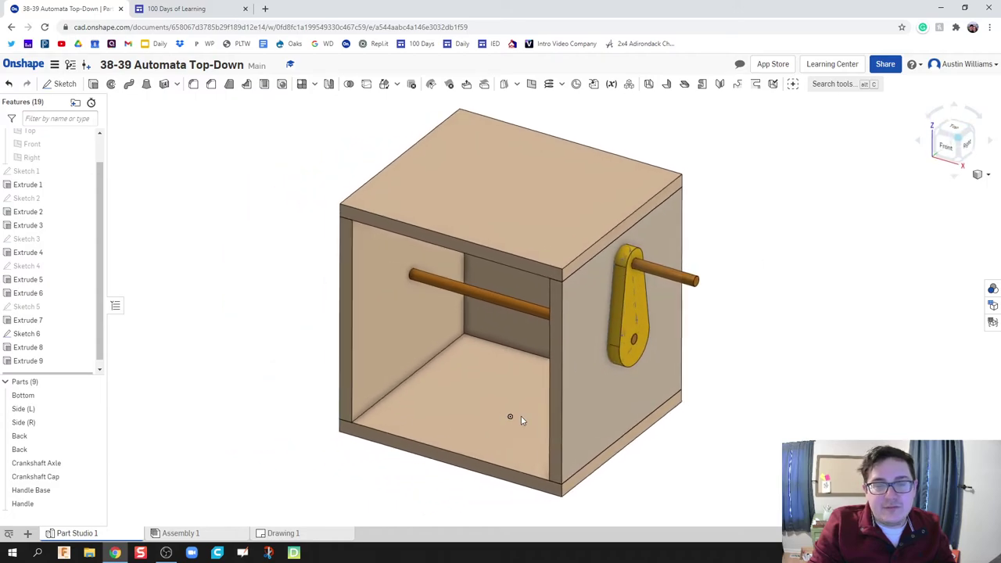